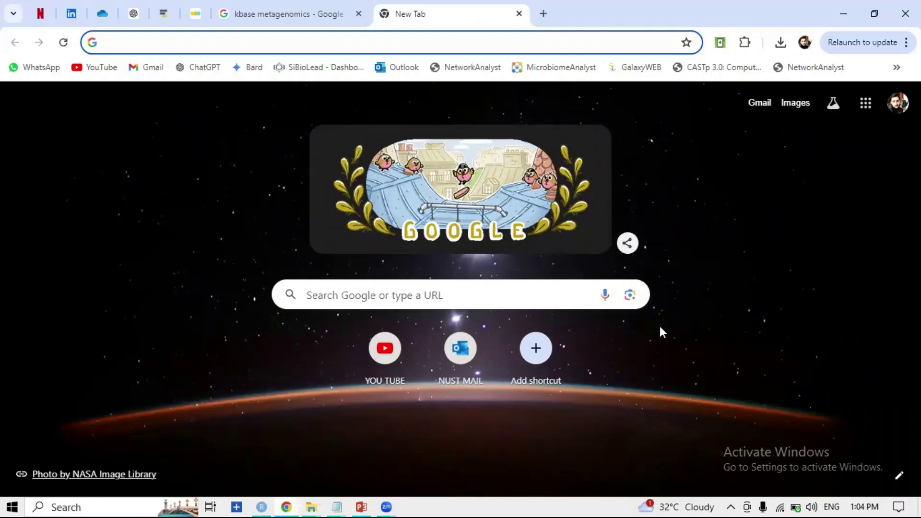
# - Search Google for 'ena database' and open the ENA Browser home page at ebi.ac.uk
pyautogui.click(453, 298)
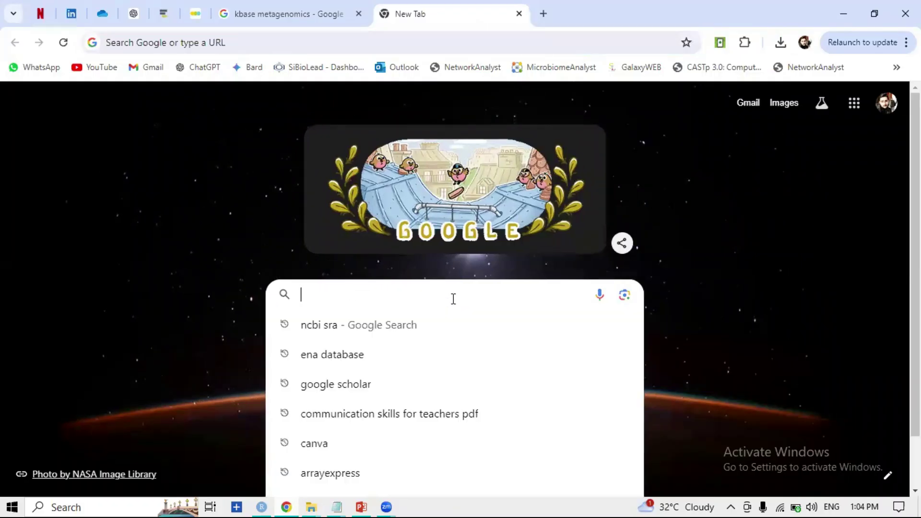
pyautogui.click(355, 354)
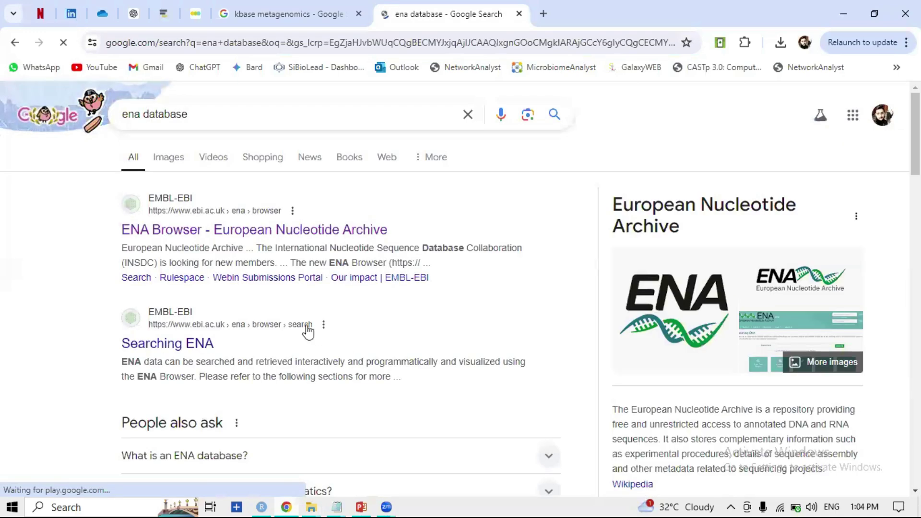
pyautogui.click(301, 233)
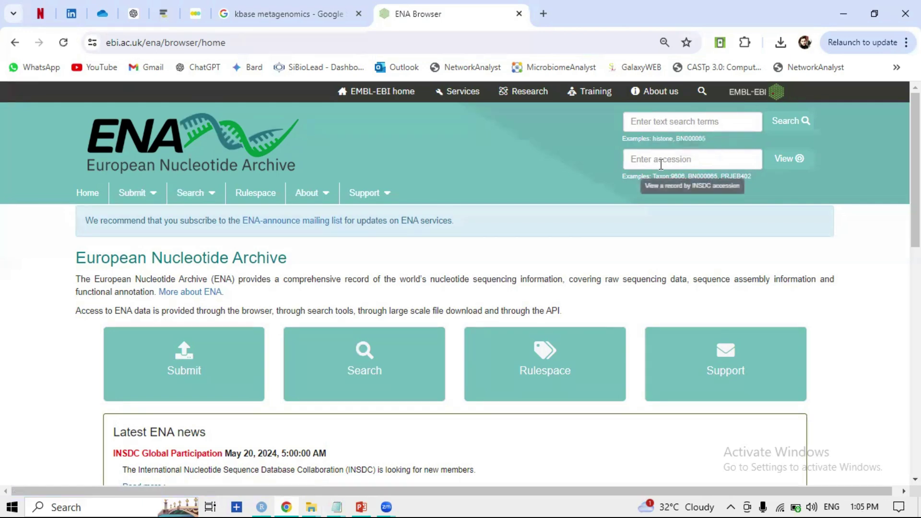
pyautogui.click(682, 121)
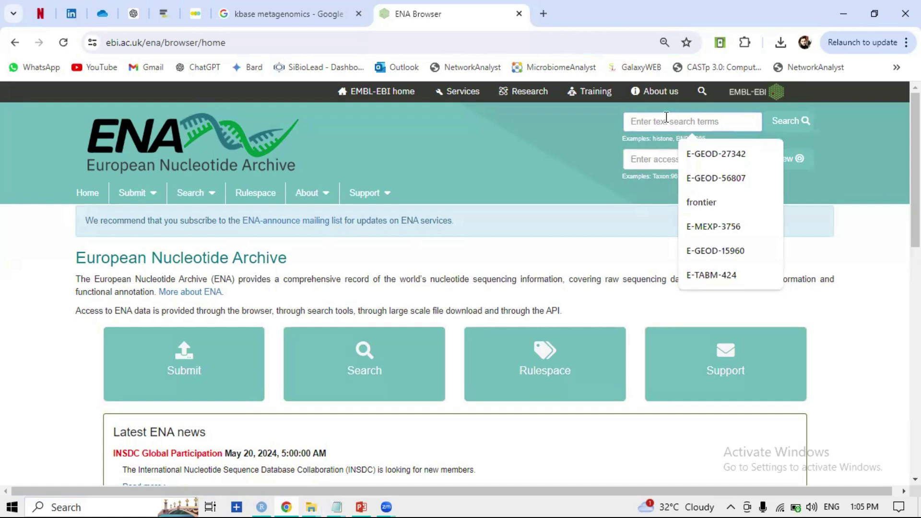
# - Text-search ENA for 'breast cancer' and filter the results to Study (4,438)
pyautogui.write('breast cancer')
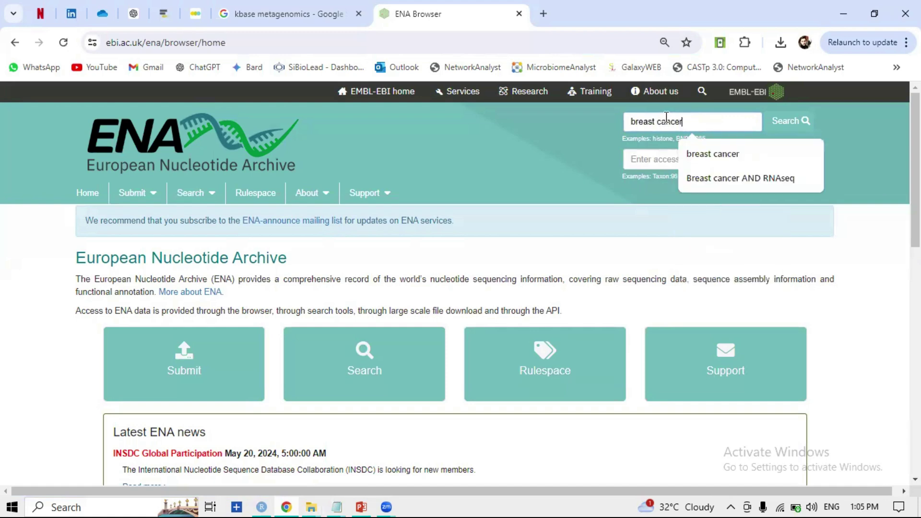
pyautogui.press('Return')
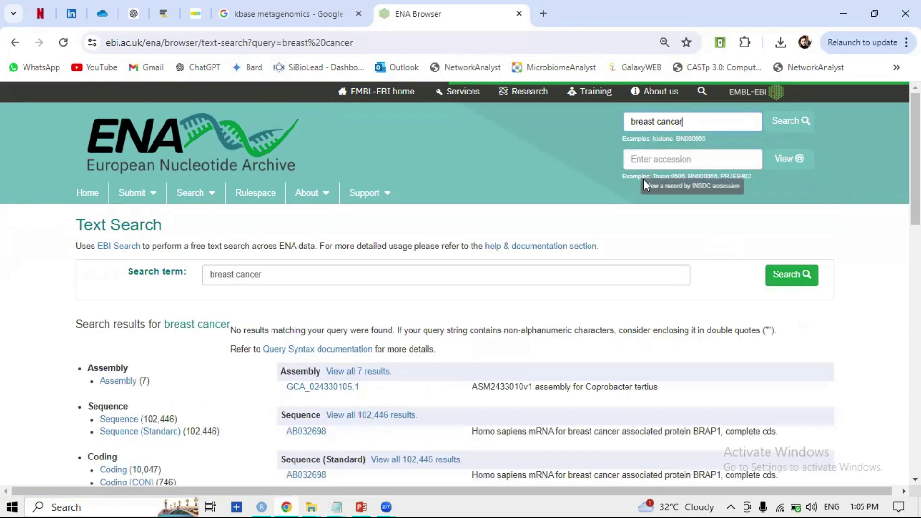
pyautogui.scroll(-5, 533, 245)
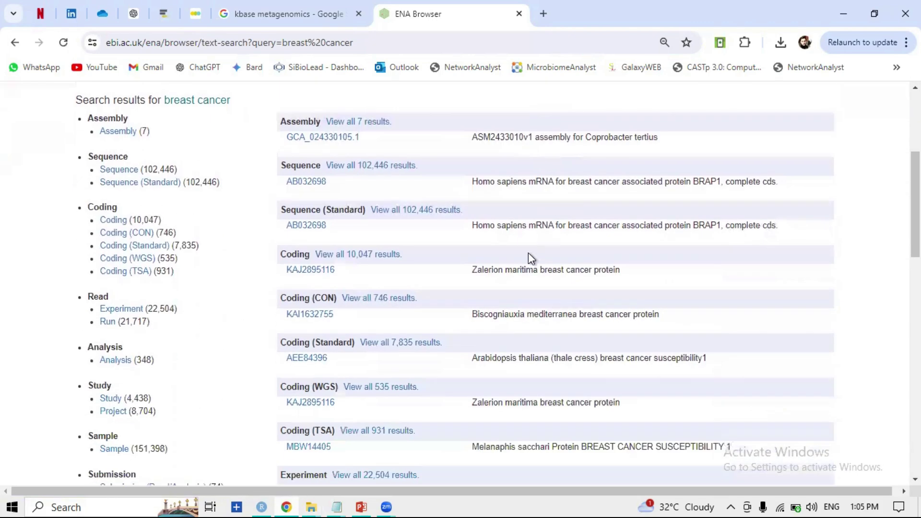
pyautogui.scroll(3, 350, 298)
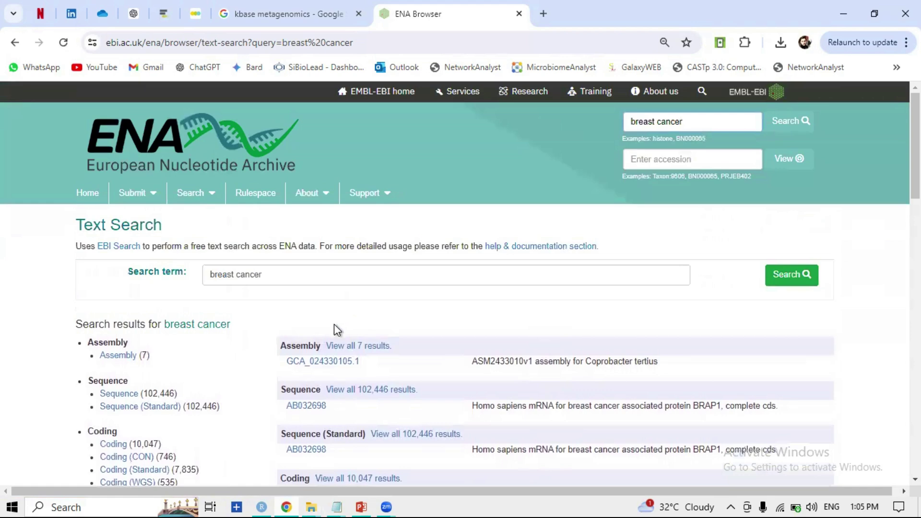
pyautogui.scroll(-3, 335, 329)
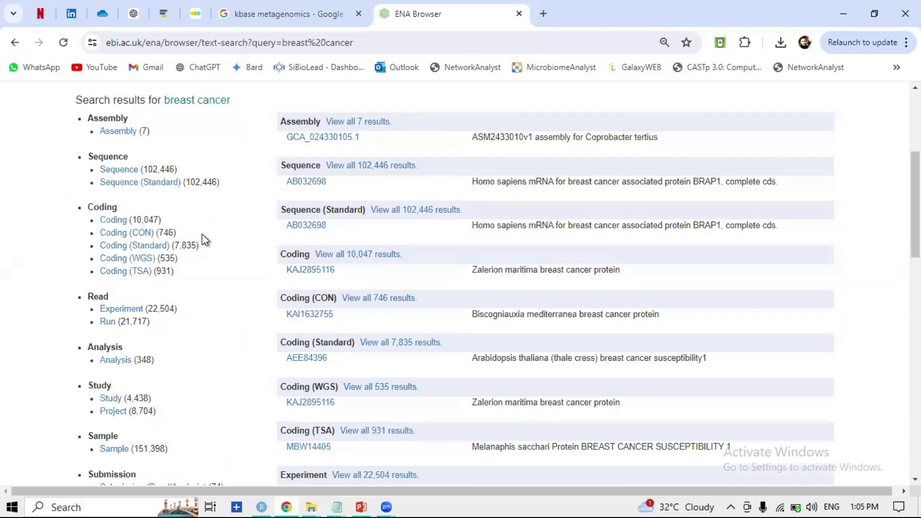
pyautogui.scroll(-2, 211, 296)
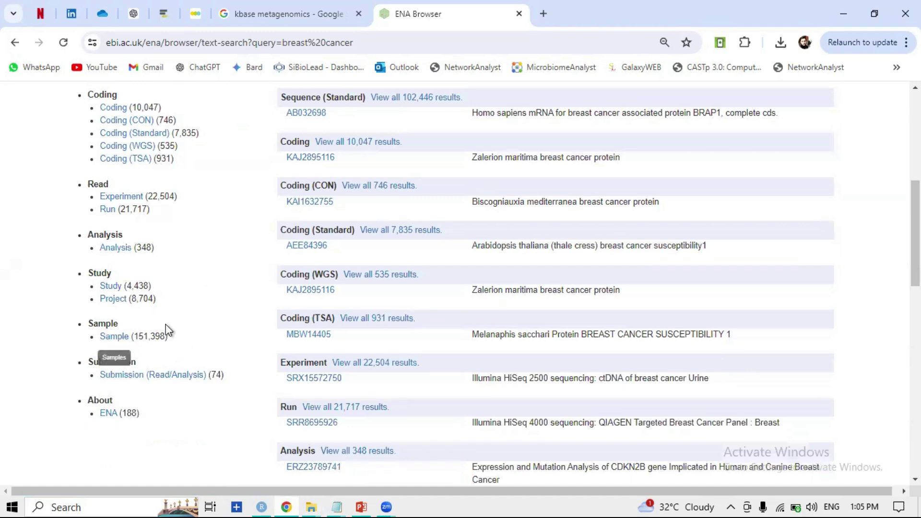
pyautogui.scroll(4, 272, 298)
pyautogui.scroll(-6, 300, 314)
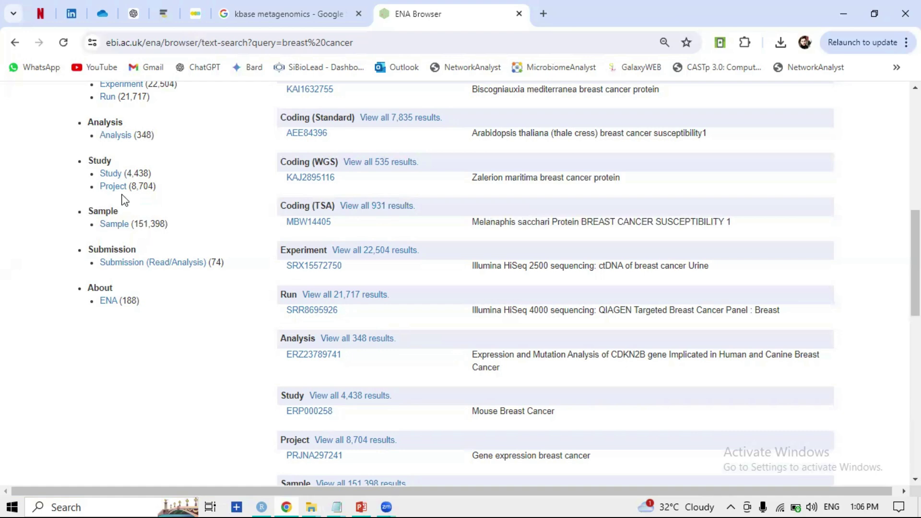
pyautogui.click(112, 174)
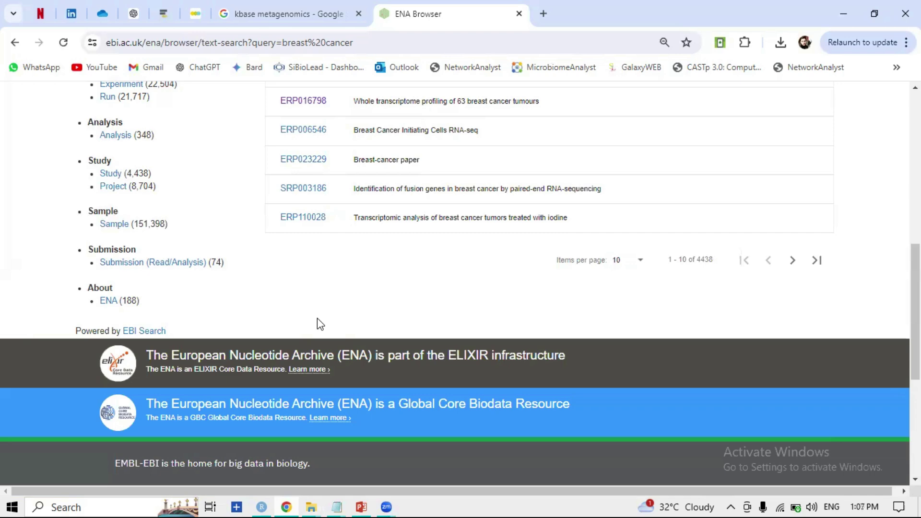
pyautogui.scroll(2, 322, 322)
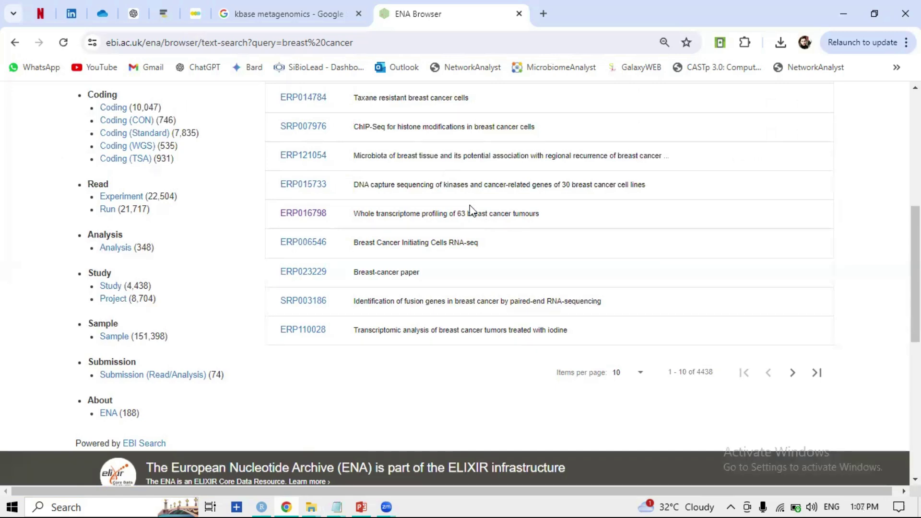
pyautogui.click(304, 213)
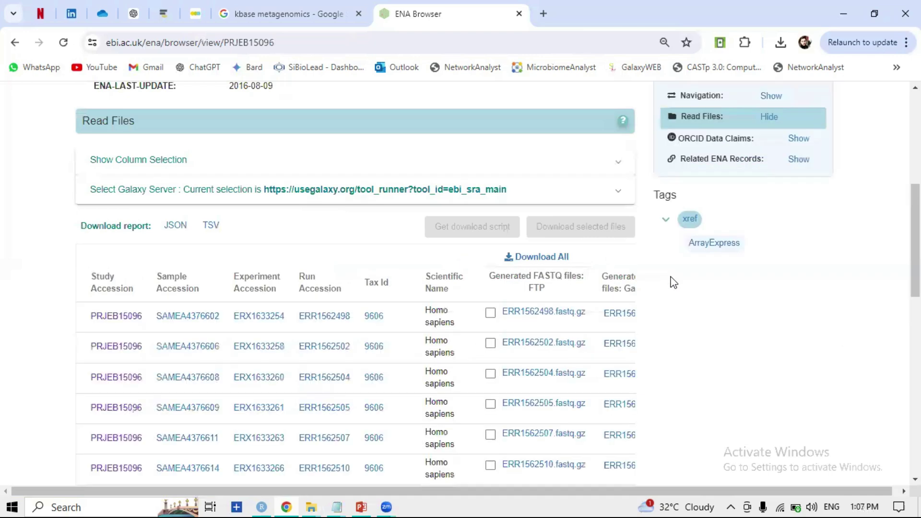
pyautogui.scroll(-5, 365, 336)
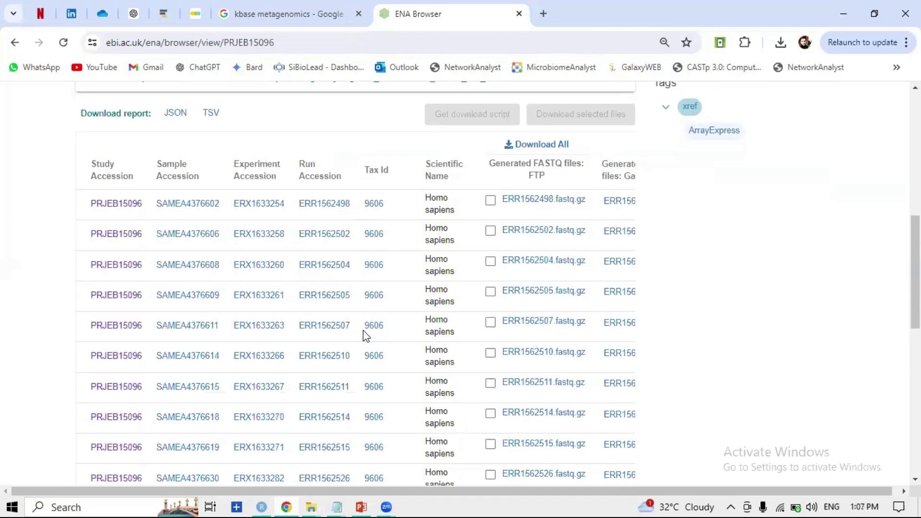
pyautogui.scroll(6, 514, 321)
pyautogui.scroll(-2, 574, 370)
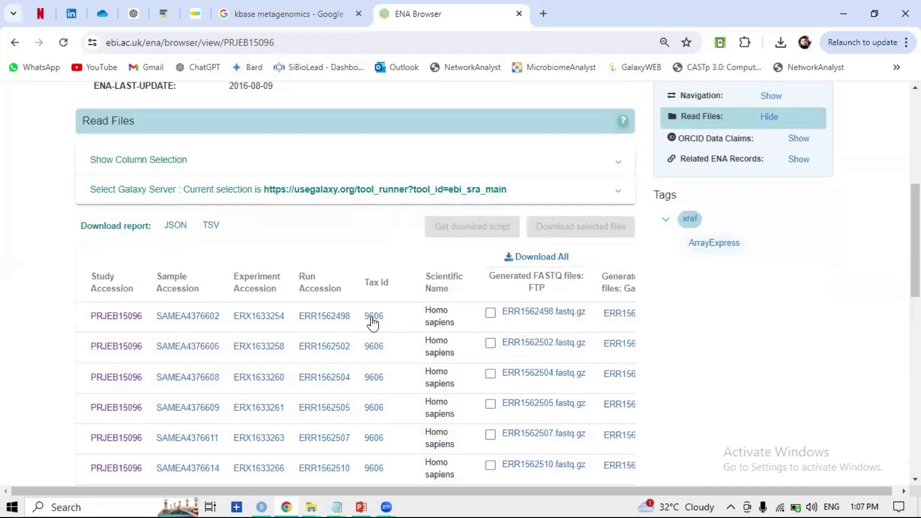
pyautogui.scroll(2, 379, 320)
pyautogui.scroll(2, 373, 322)
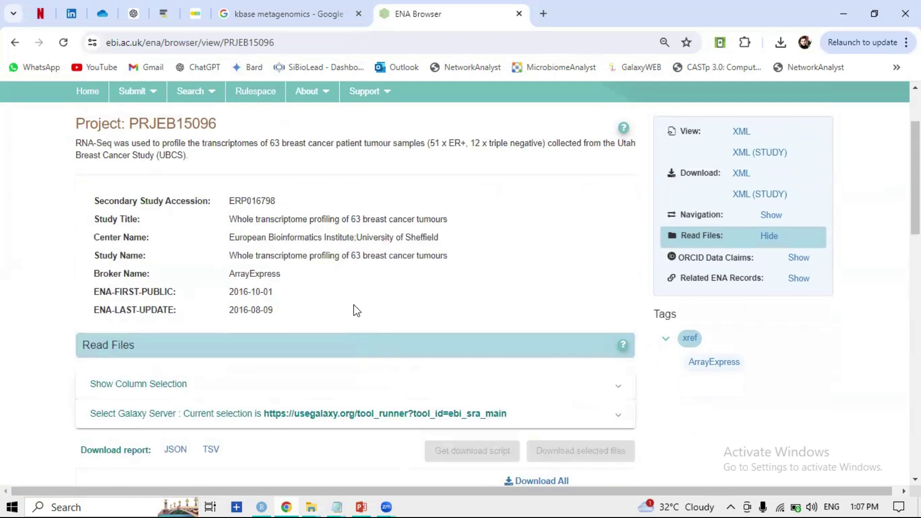
pyautogui.click(15, 42)
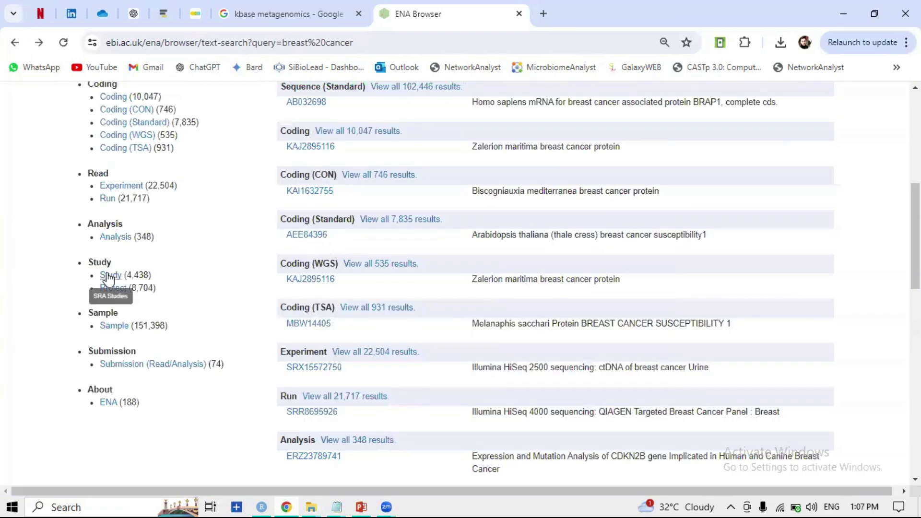
pyautogui.click(108, 276)
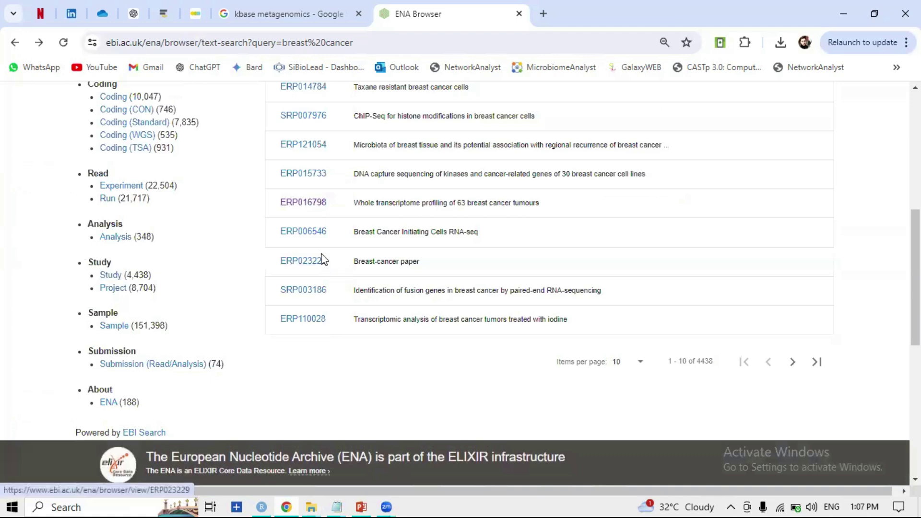
pyautogui.click(308, 231)
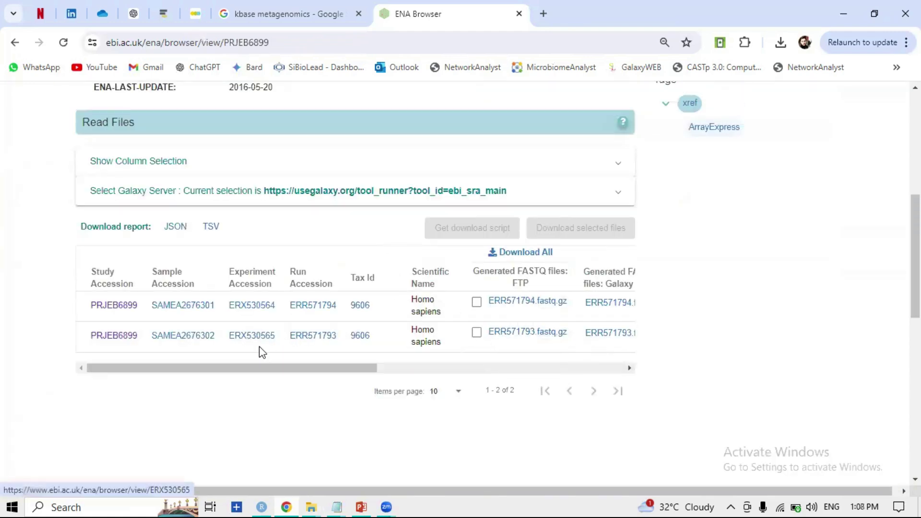
pyautogui.click(14, 42)
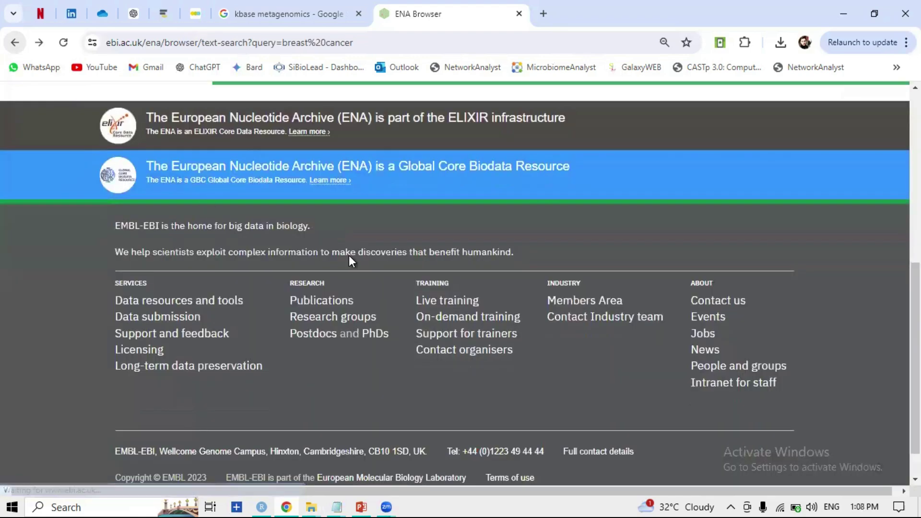
pyautogui.click(111, 264)
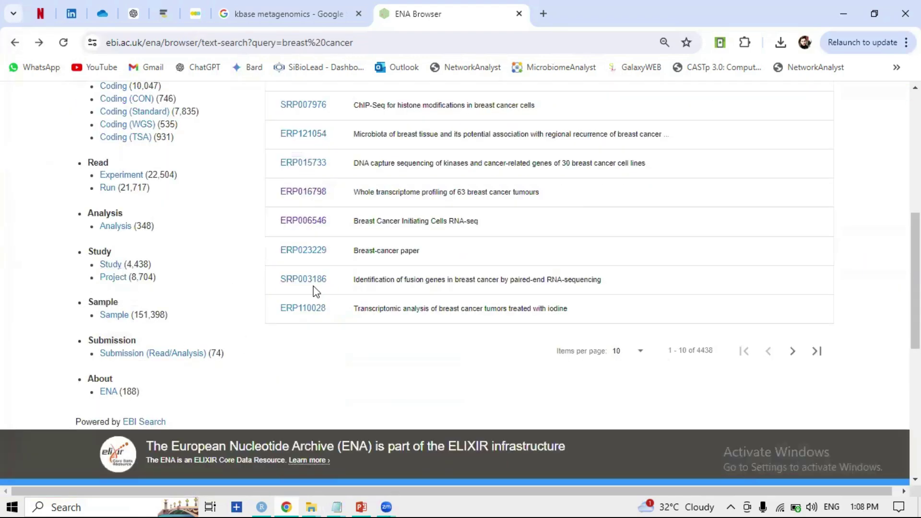
pyautogui.scroll(8, 335, 307)
pyautogui.scroll(-7, 355, 328)
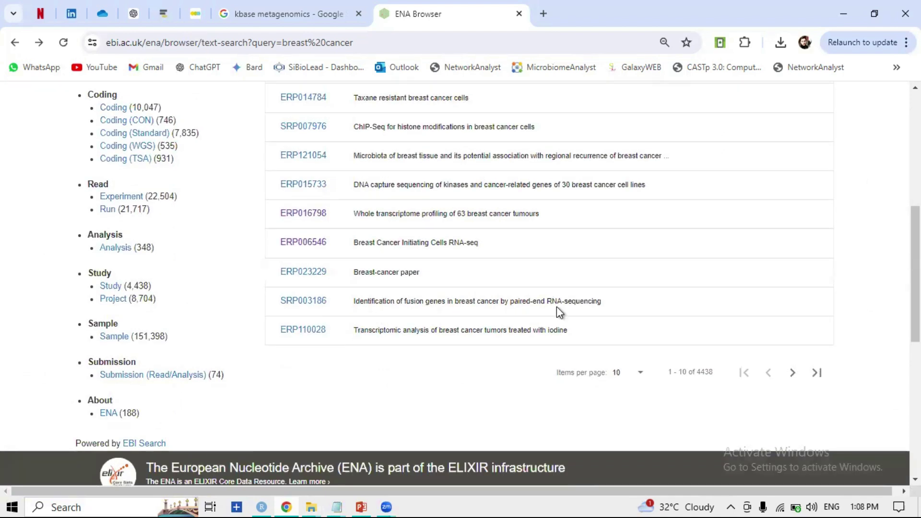
# - Open the SRP003186 fusion-genes study and select its PRJNA79719 and SRR064439 accessions
pyautogui.click(303, 301)
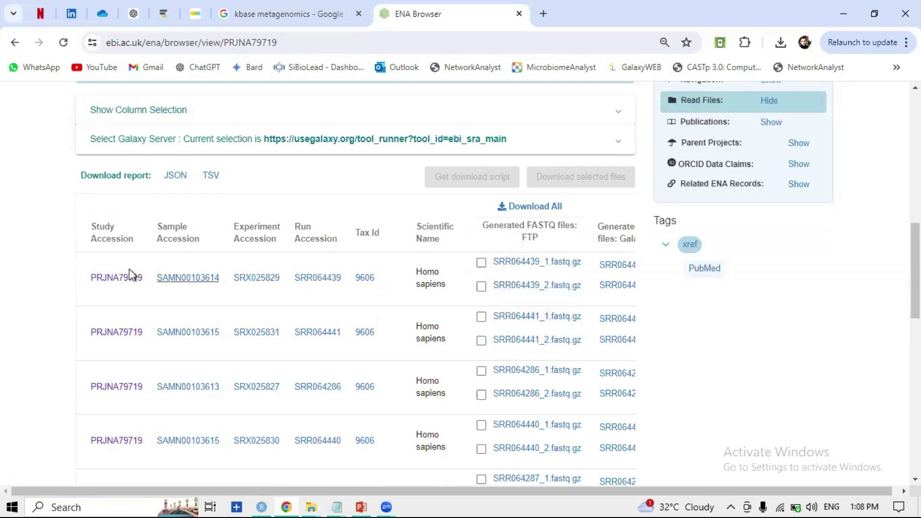
pyautogui.moveTo(82, 275); pyautogui.dragTo(144, 279)
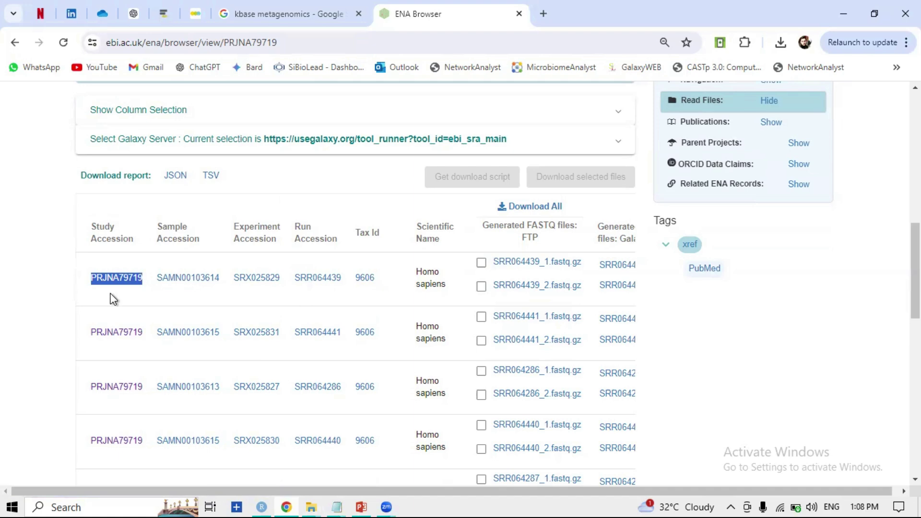
pyautogui.click(138, 298)
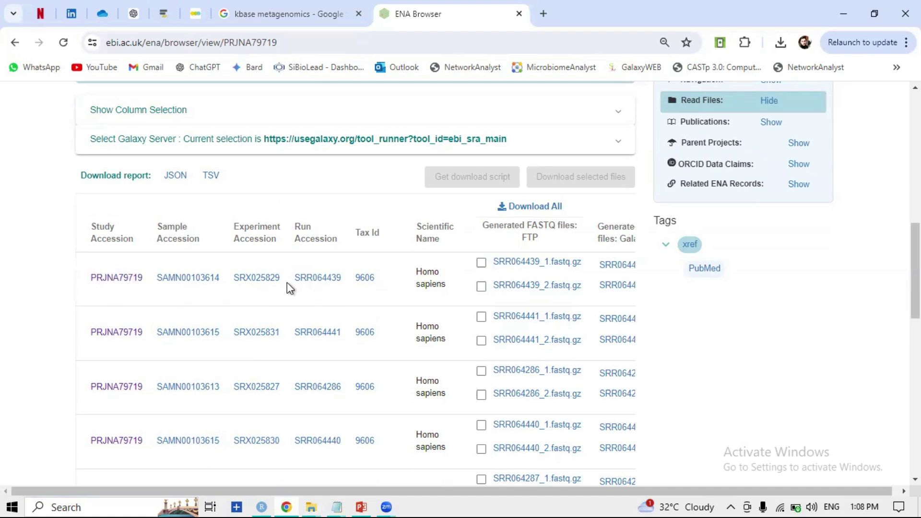
pyautogui.moveTo(291, 277); pyautogui.dragTo(343, 280)
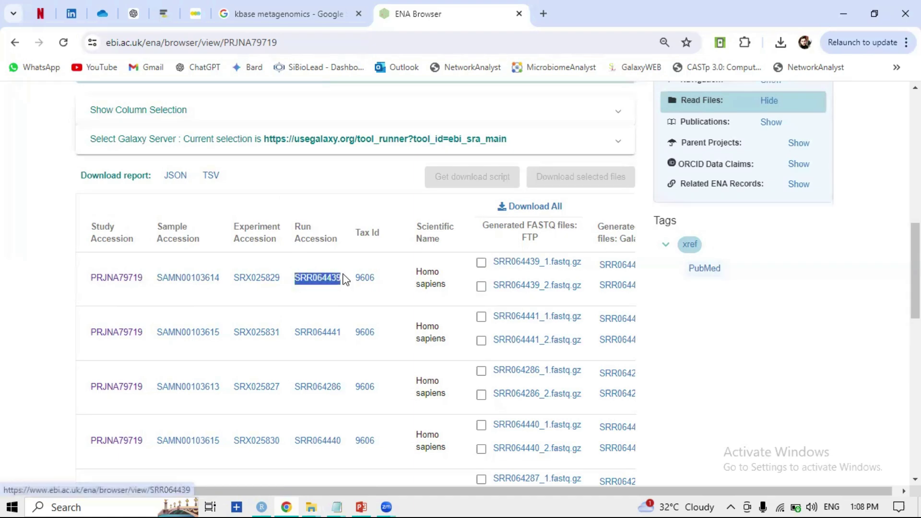
pyautogui.click(344, 306)
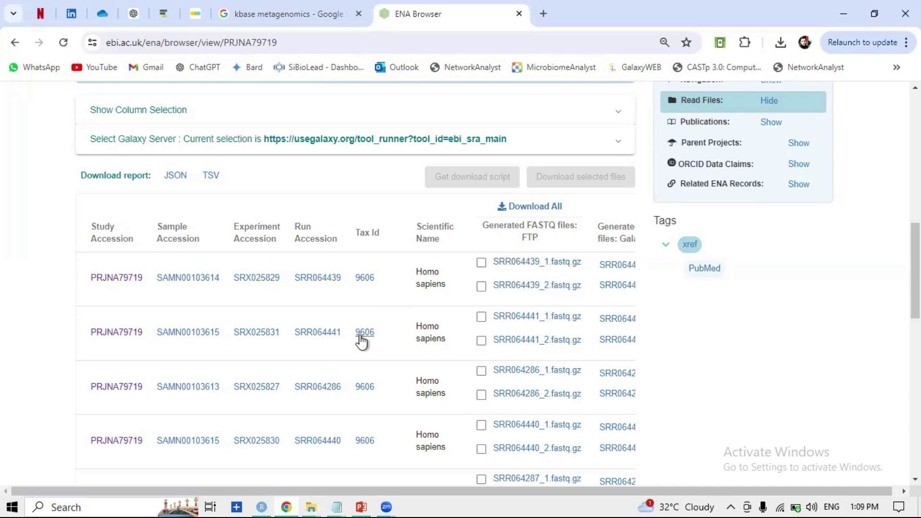
# - Review the PRJNA79719 project details and select its secondary study accession SRP003186
pyautogui.scroll(-5, 361, 341)
pyautogui.scroll(6, 360, 341)
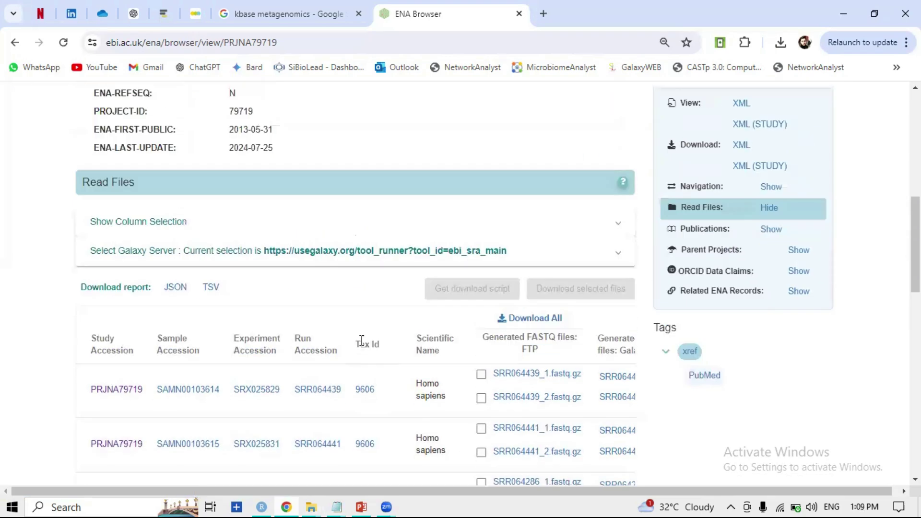
pyautogui.scroll(-4, 362, 342)
pyautogui.scroll(4, 363, 346)
pyautogui.scroll(6, 361, 342)
pyautogui.scroll(3, 352, 335)
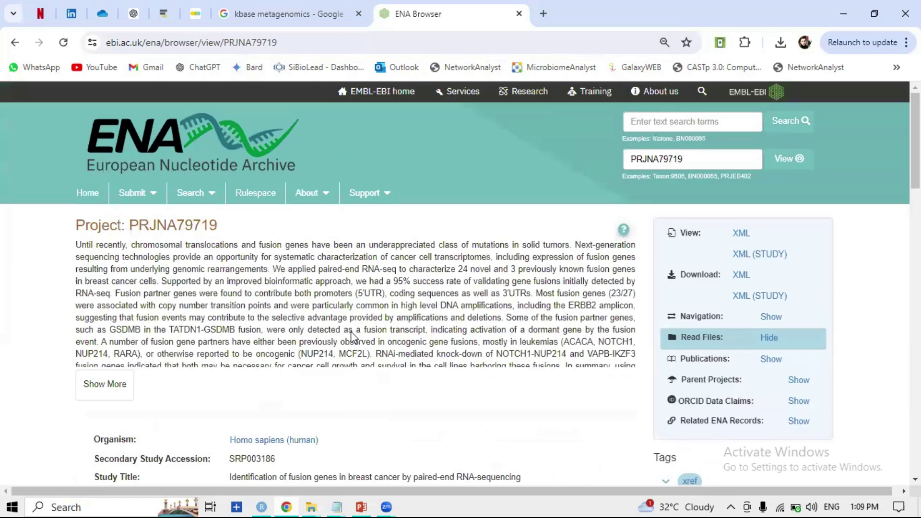
pyautogui.scroll(-2, 352, 336)
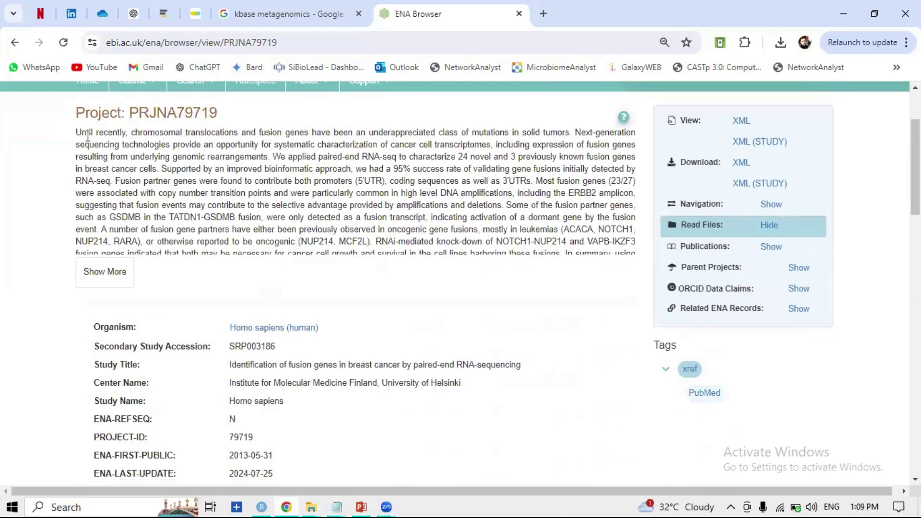
pyautogui.scroll(-2, 88, 136)
pyautogui.scroll(2, 321, 227)
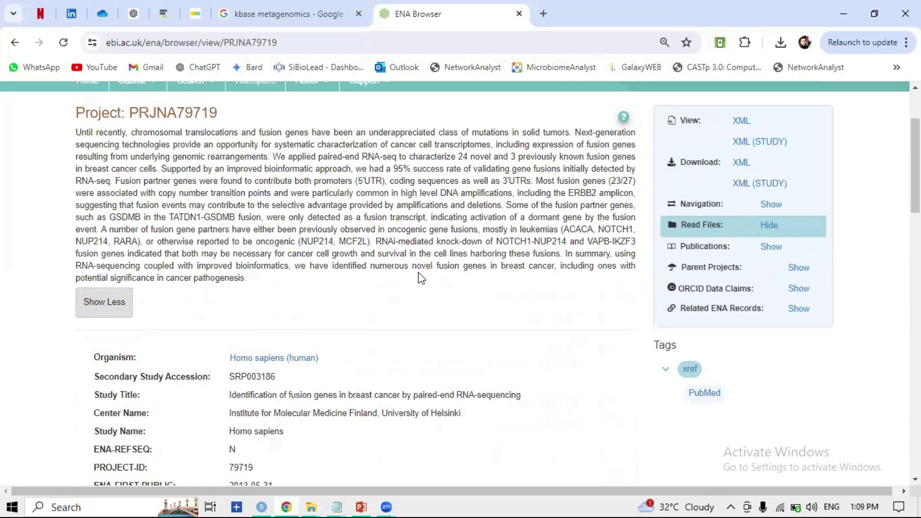
pyautogui.scroll(-2, 421, 278)
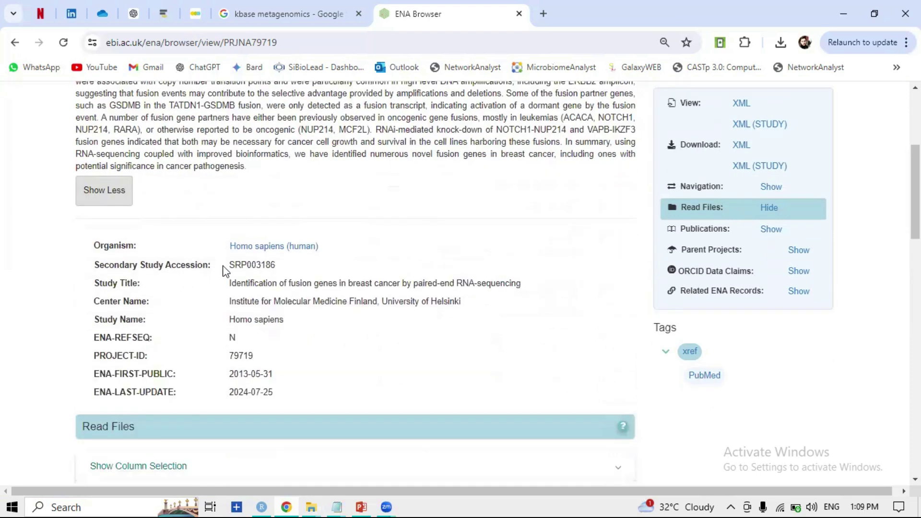
pyautogui.moveTo(229, 265); pyautogui.dragTo(272, 265)
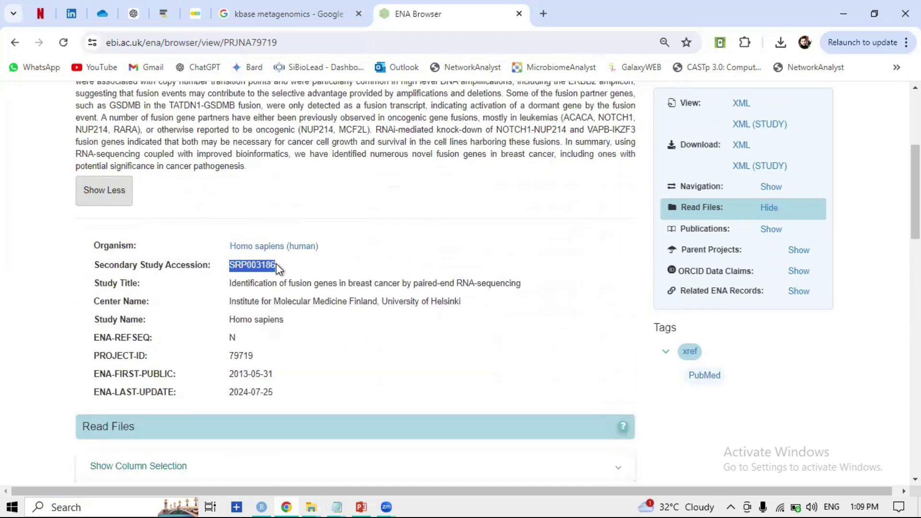
pyautogui.click(537, 10)
# - Search NCBI SRA for the pasted study accession SRP003186
pyautogui.click(425, 301)
pyautogui.click(333, 354)
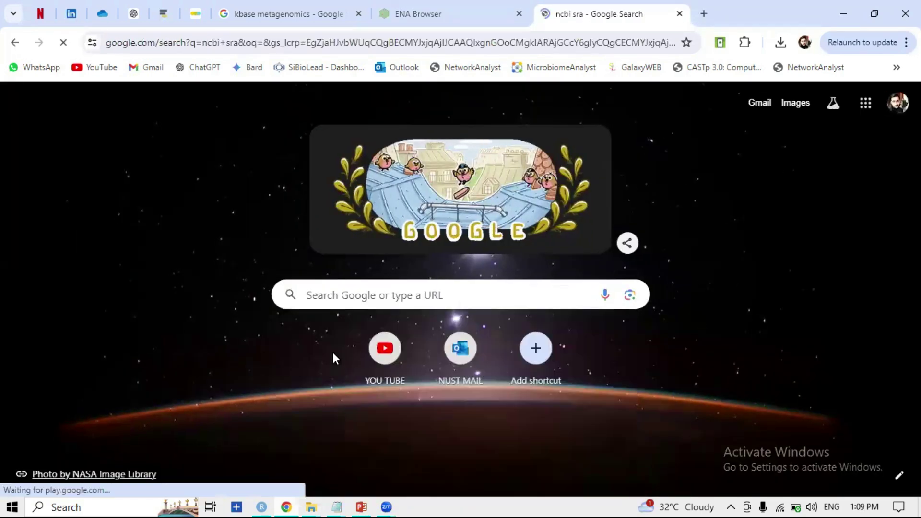
pyautogui.click(211, 230)
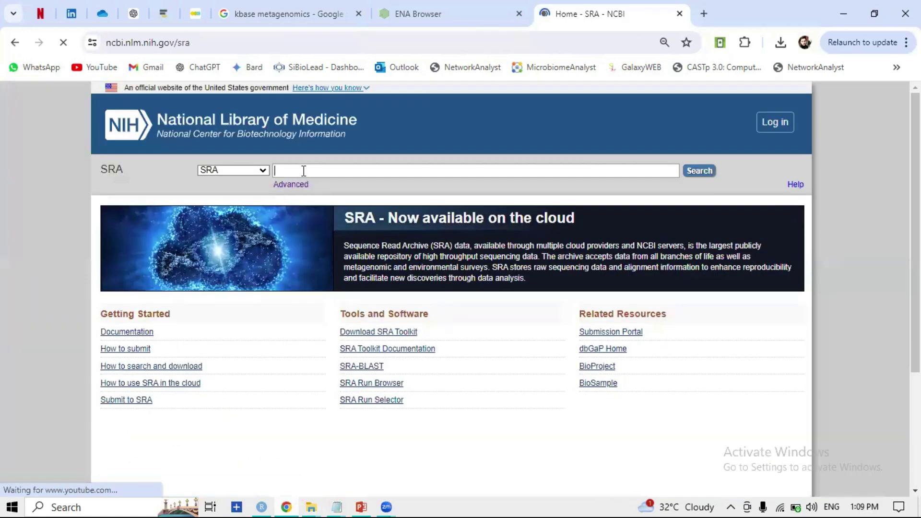
pyautogui.click(304, 171)
pyautogui.write('SRP003186')
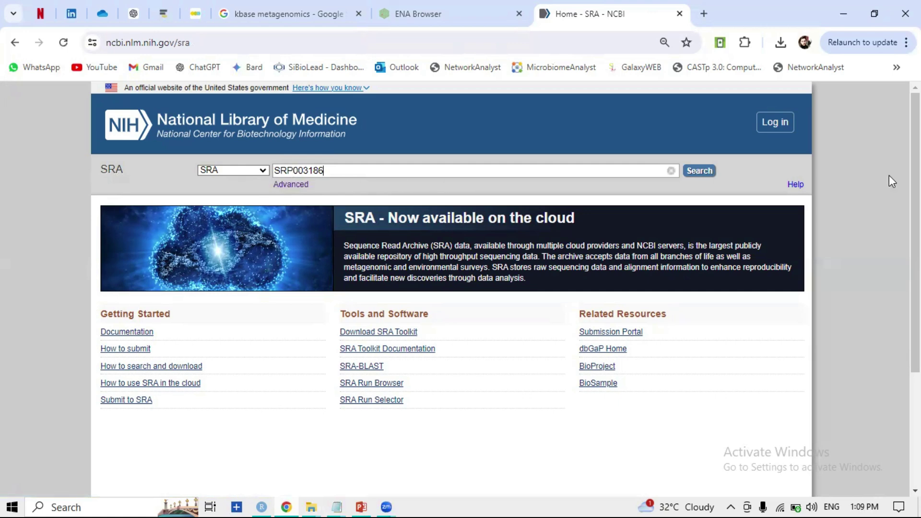
pyautogui.click(699, 171)
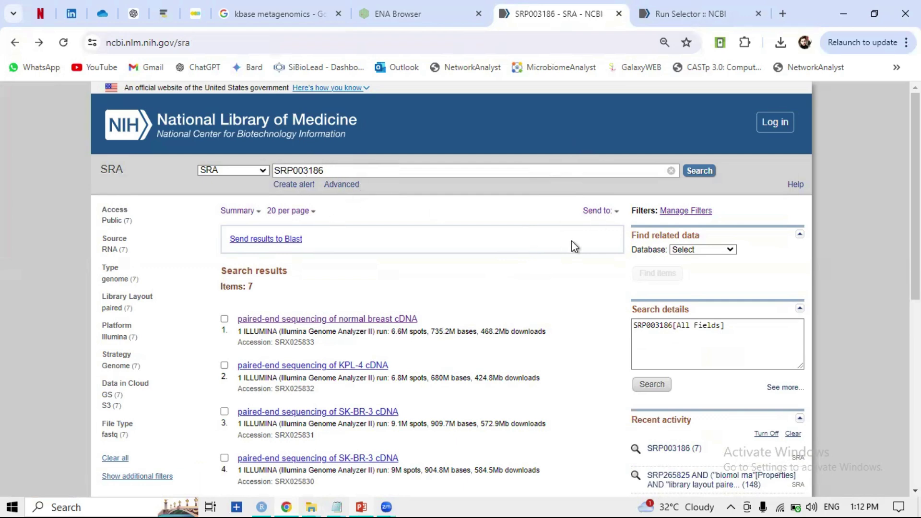
pyautogui.click(614, 214)
# - View the SRP003186 results in Run Selector, comparing them with the ENA project page
pyautogui.click(697, 14)
pyautogui.scroll(-3, 348, 333)
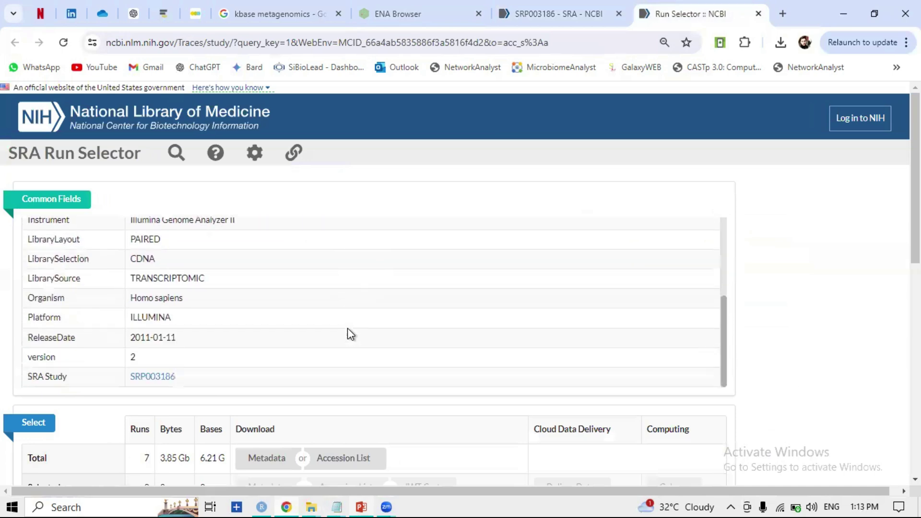
pyautogui.scroll(2, 348, 333)
pyautogui.scroll(-6, 800, 320)
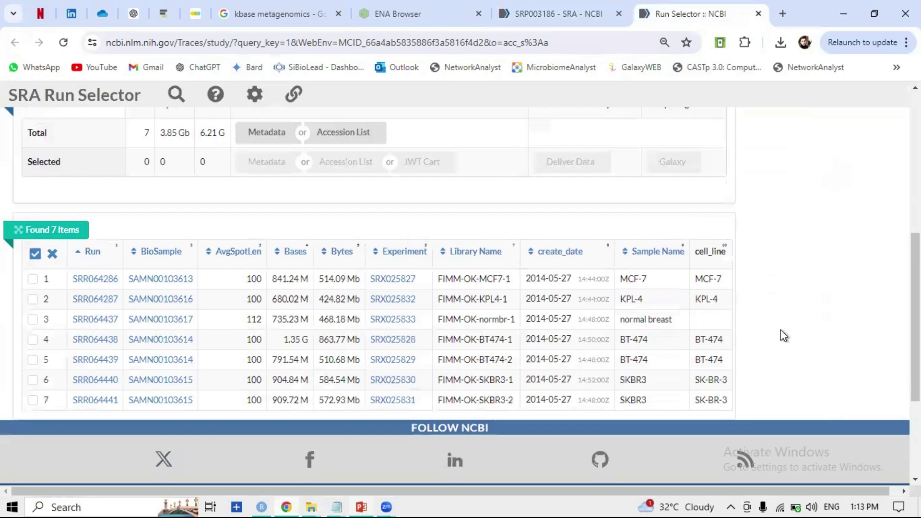
pyautogui.scroll(7, 783, 335)
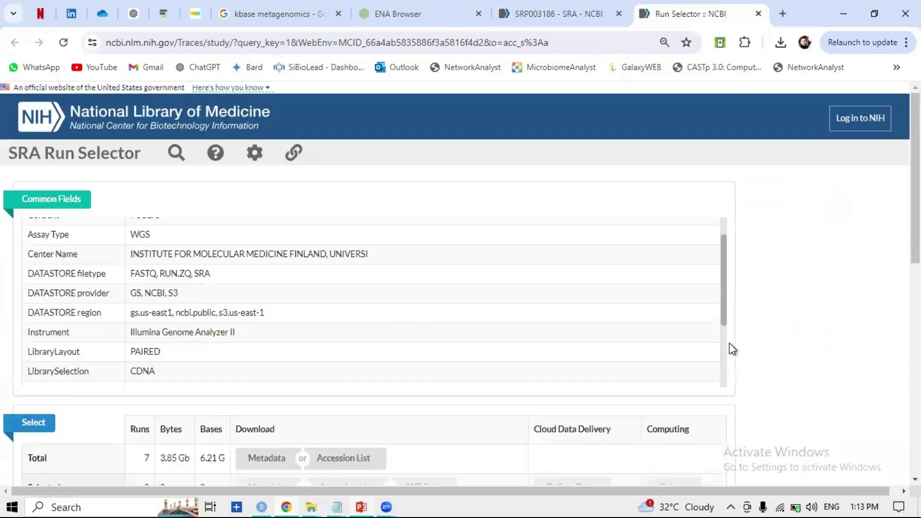
pyautogui.scroll(1, 162, 271)
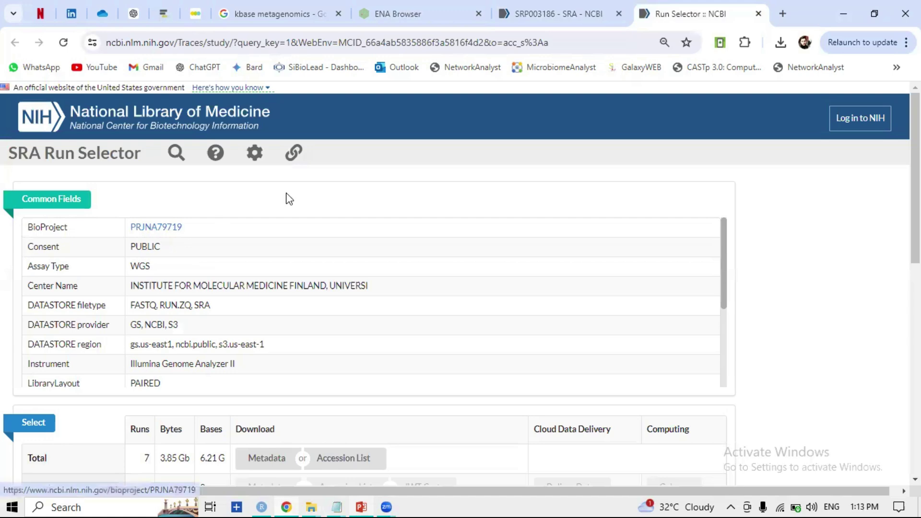
pyautogui.click(415, 15)
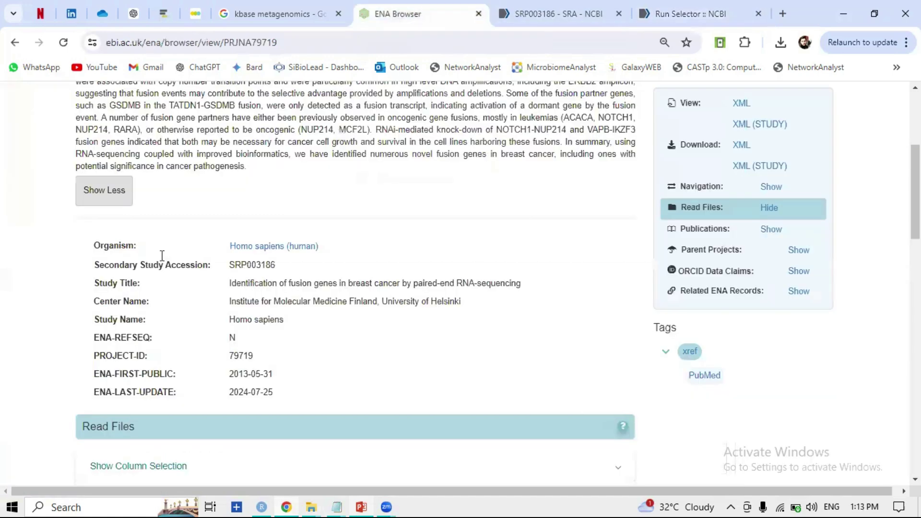
pyautogui.scroll(-7, 470, 130)
pyautogui.click(679, 14)
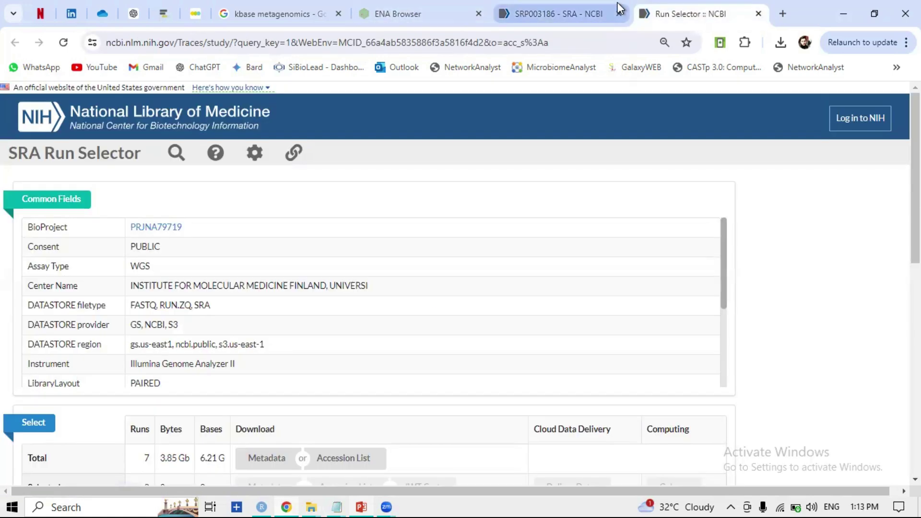
# - Highlight the PUBLIC consent and WGS assay values, then scroll the 7-run table
pyautogui.doubleClick(144, 247)
pyautogui.click(142, 265)
pyautogui.doubleClick(143, 265)
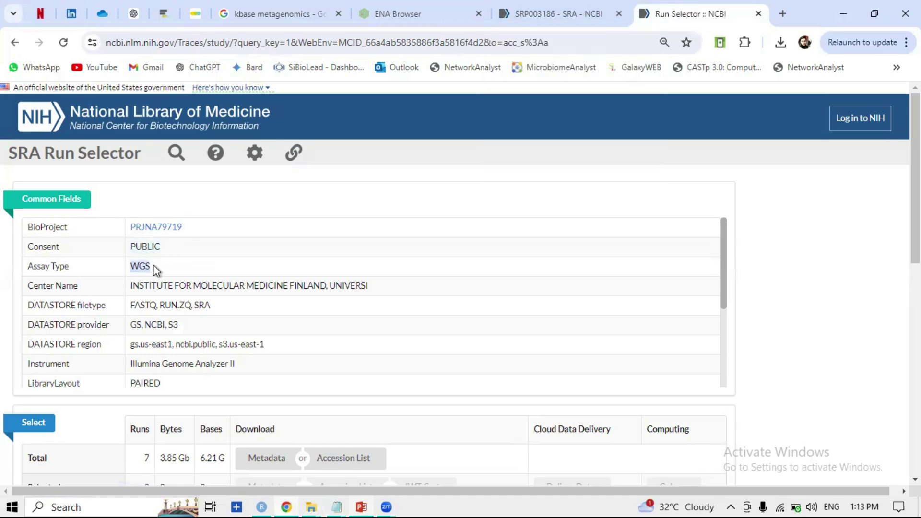
pyautogui.scroll(-2, 210, 309)
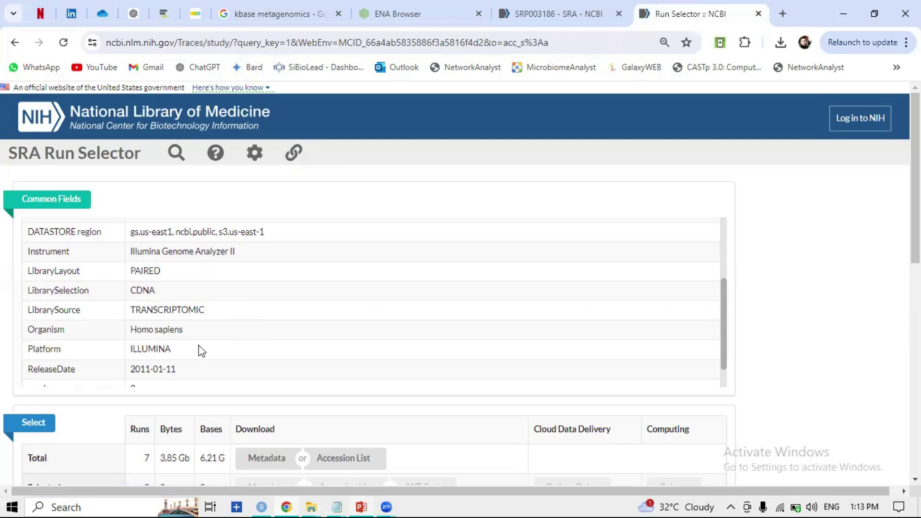
pyautogui.scroll(2, 212, 341)
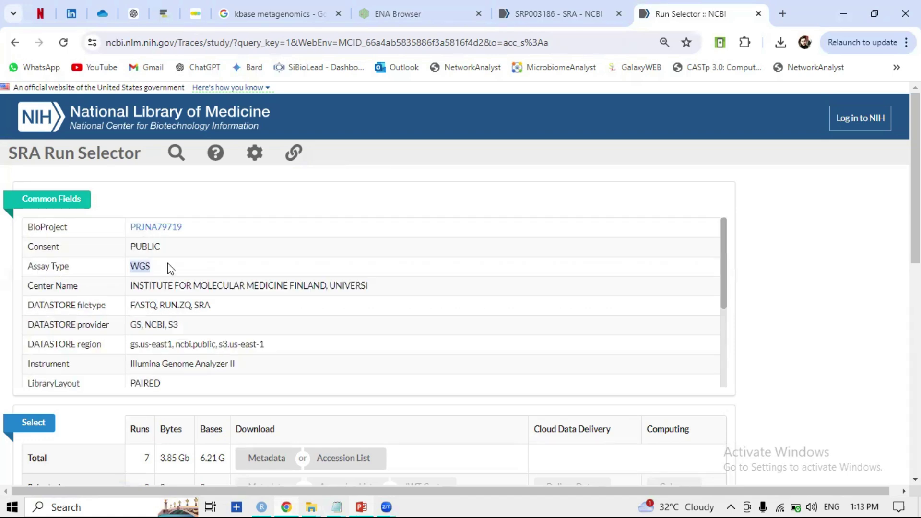
pyautogui.scroll(-6, 294, 358)
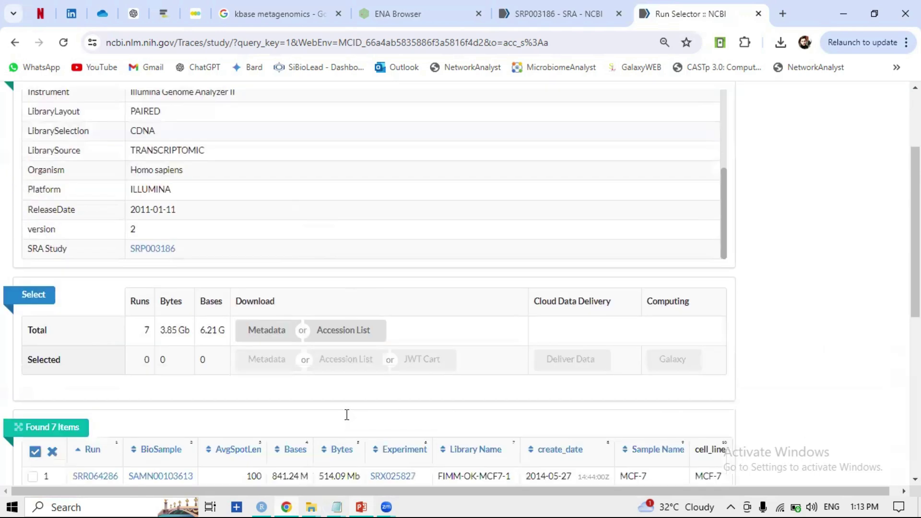
pyautogui.scroll(-4, 346, 418)
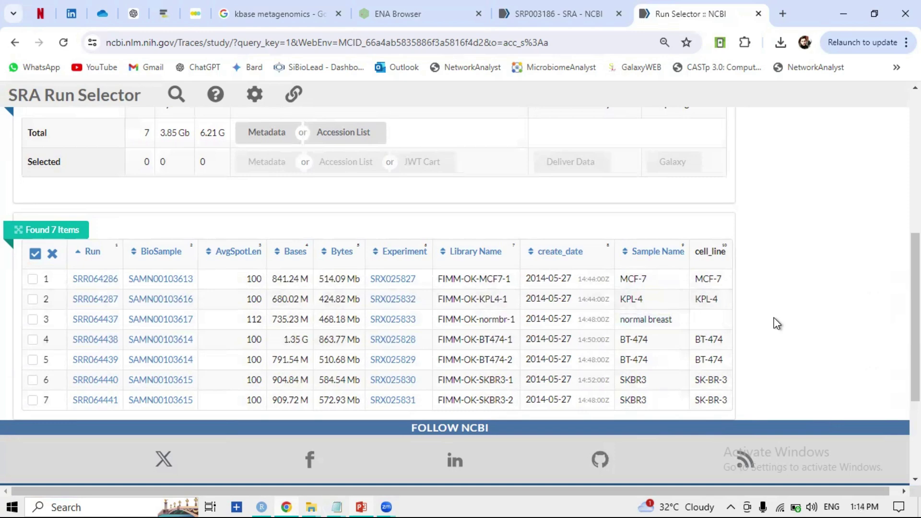
pyautogui.scroll(10, 770, 318)
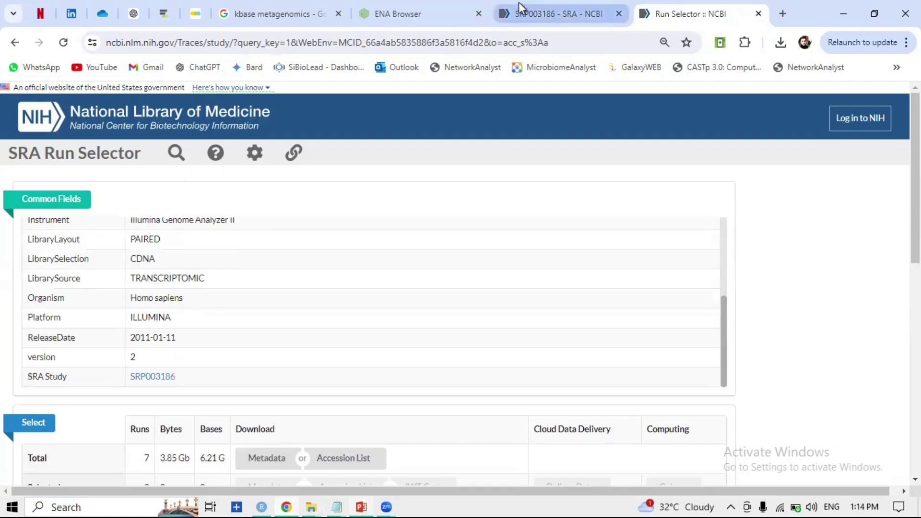
pyautogui.click(436, 15)
pyautogui.scroll(5, 364, 280)
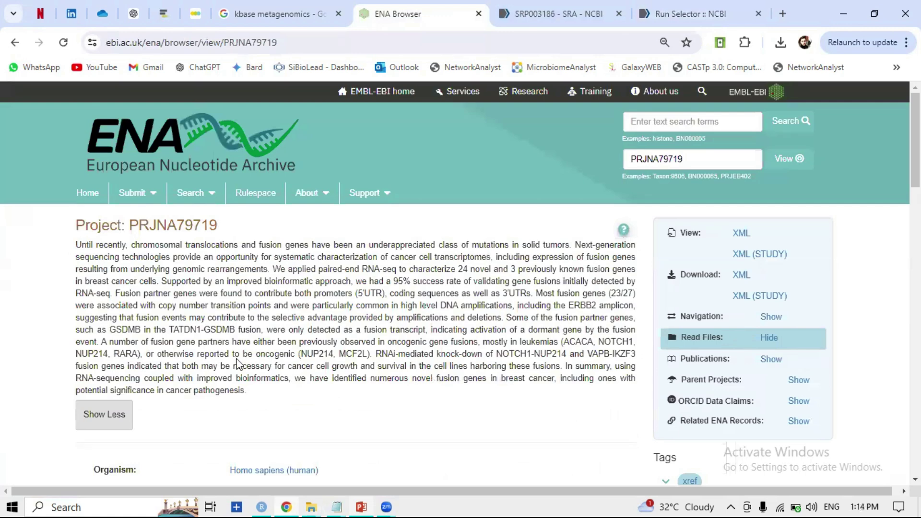
pyautogui.click(552, 14)
# - Open experiment SRX025833 for normal breast cDNA and expand its study abstract
pyautogui.click(319, 320)
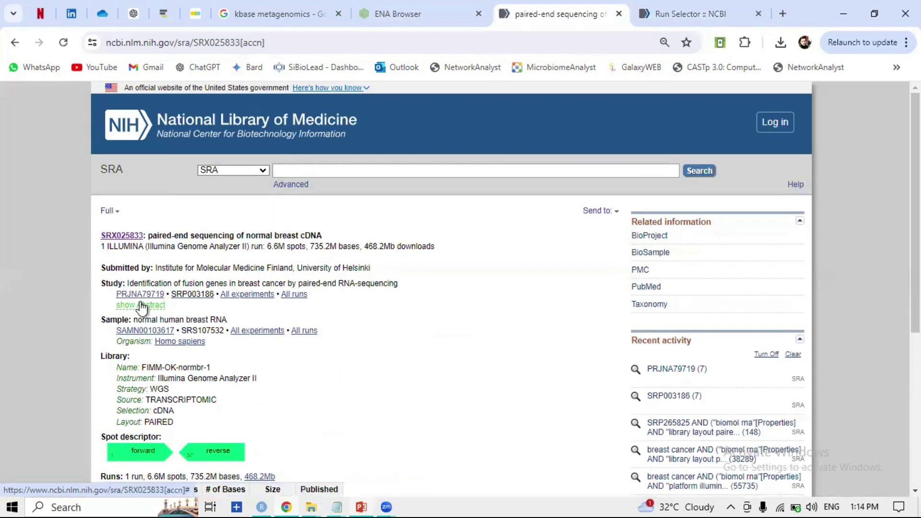
pyautogui.click(138, 305)
pyautogui.scroll(-3, 204, 364)
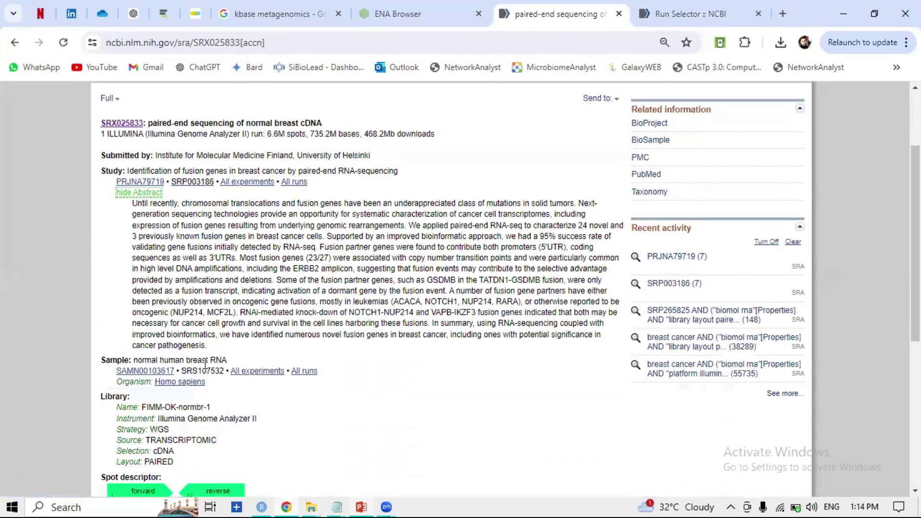
pyautogui.click(461, 7)
pyautogui.click(557, 13)
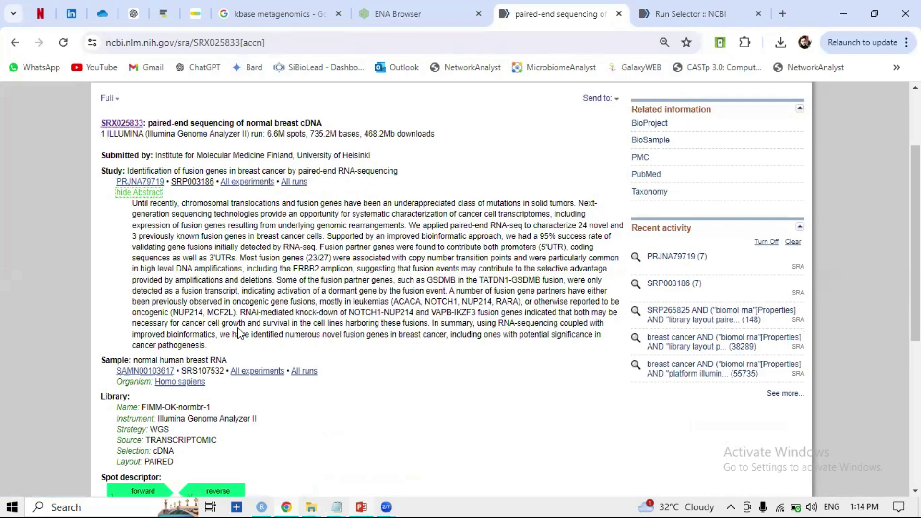
pyautogui.scroll(-2, 239, 333)
# - Scroll through the SRP003186 run table in Run Selector
pyautogui.click(691, 14)
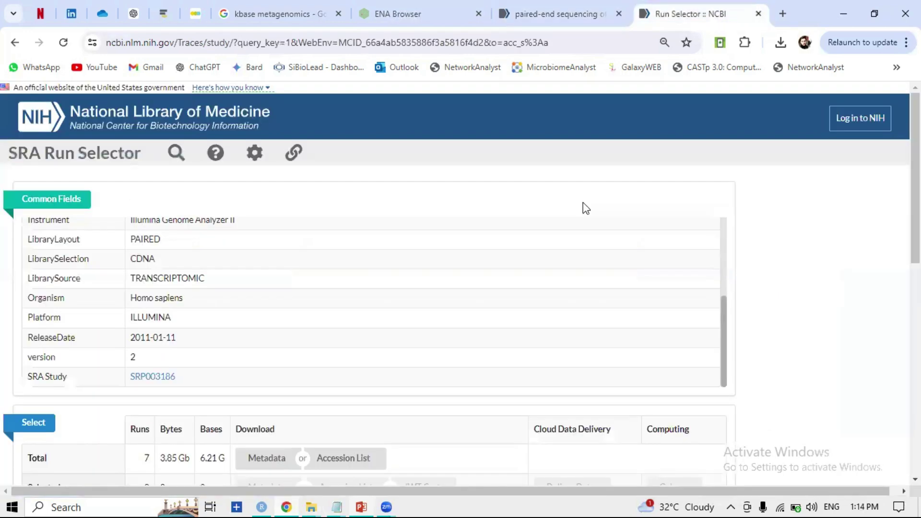
pyautogui.scroll(-8, 583, 203)
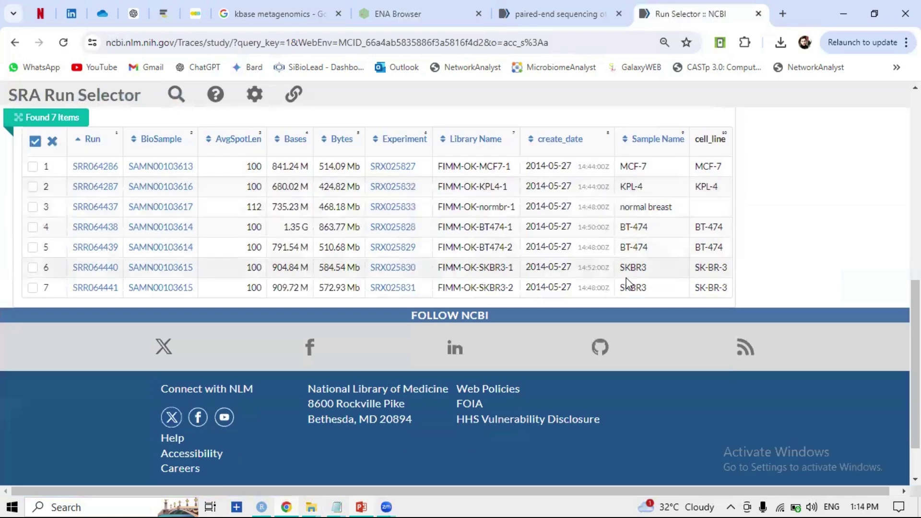
pyautogui.scroll(4, 216, 299)
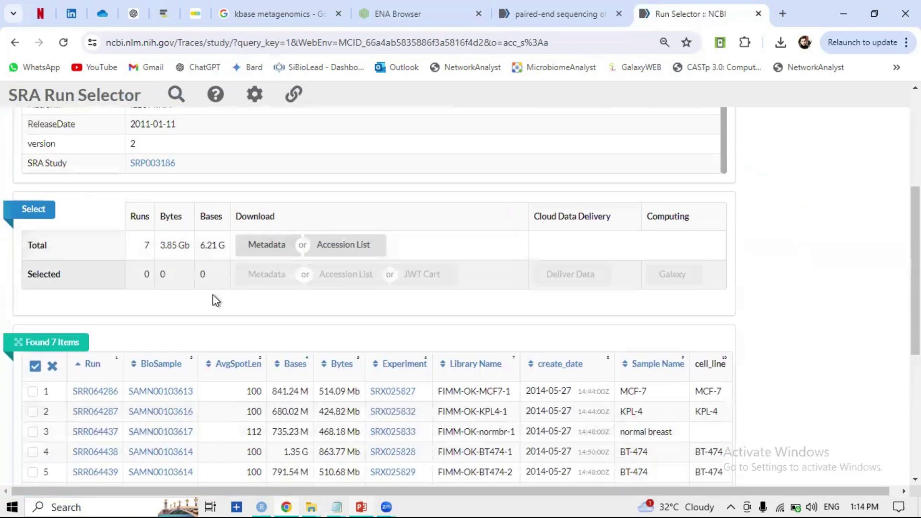
pyautogui.scroll(-2, 187, 288)
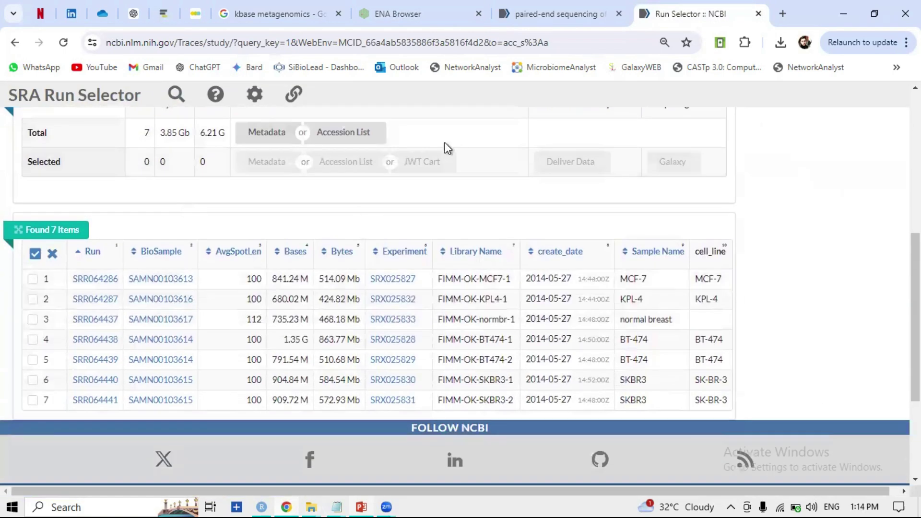
# - Close the paired-end sequencing and Run Selector tabs and return ENA to the breast cancer results
pyautogui.click(517, 8)
pyautogui.click(398, 13)
pyautogui.click(619, 13)
pyautogui.click(624, 13)
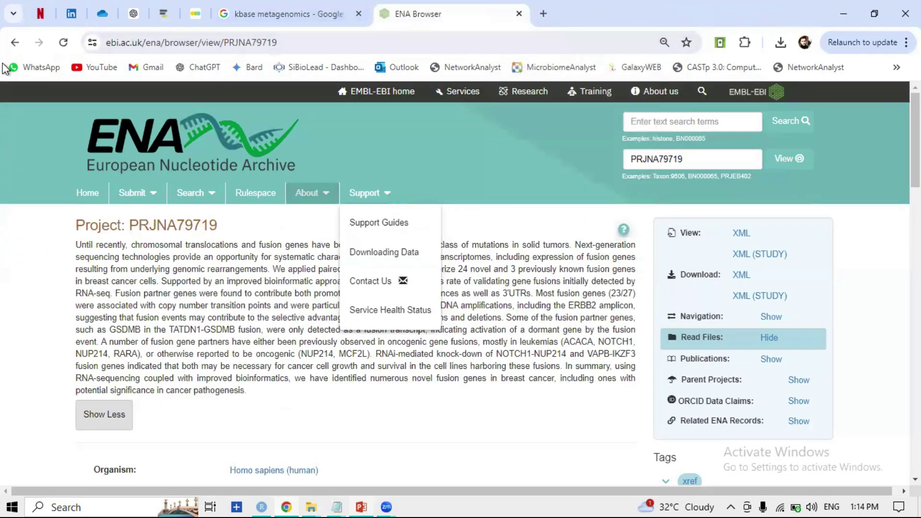
pyautogui.click(15, 42)
pyautogui.scroll(5, 335, 287)
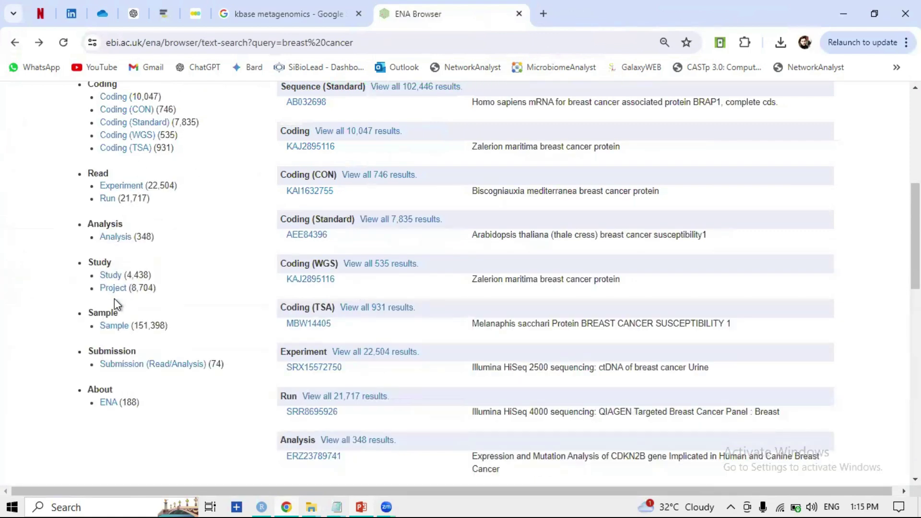
# - Open the Breast-cancer paper study ERP023229 to check its data, then go back
pyautogui.click(113, 276)
pyautogui.scroll(-8, 150, 354)
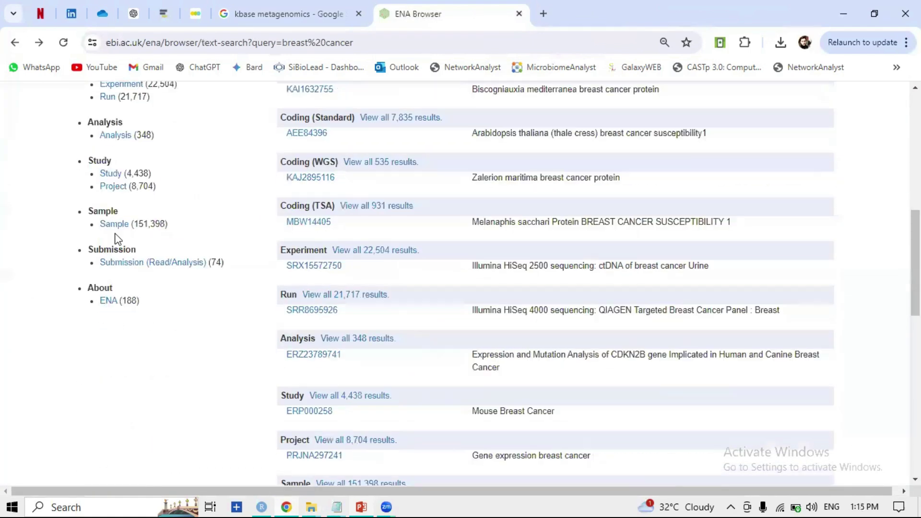
pyautogui.click(118, 174)
pyautogui.scroll(5, 469, 264)
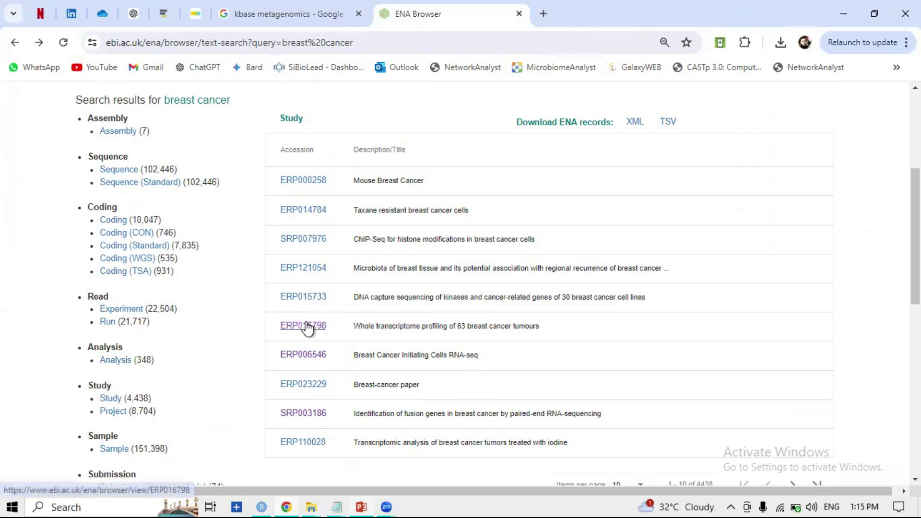
pyautogui.click(304, 383)
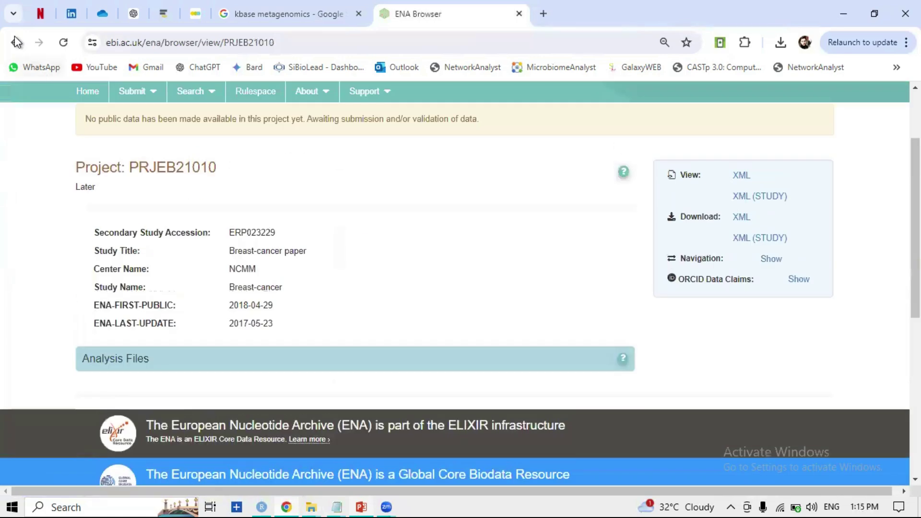
pyautogui.hotkey('alt', 'Left')
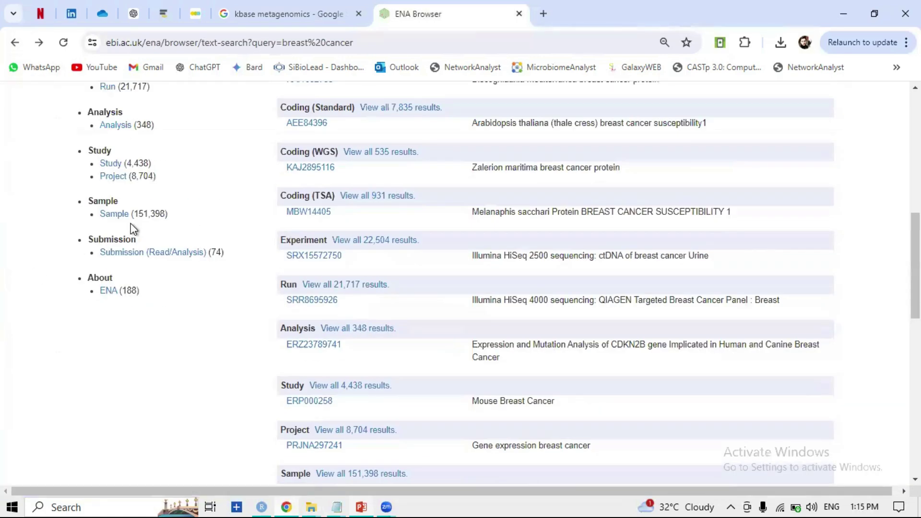
# - List the breast cancer studies at 50 items per page
pyautogui.click(111, 163)
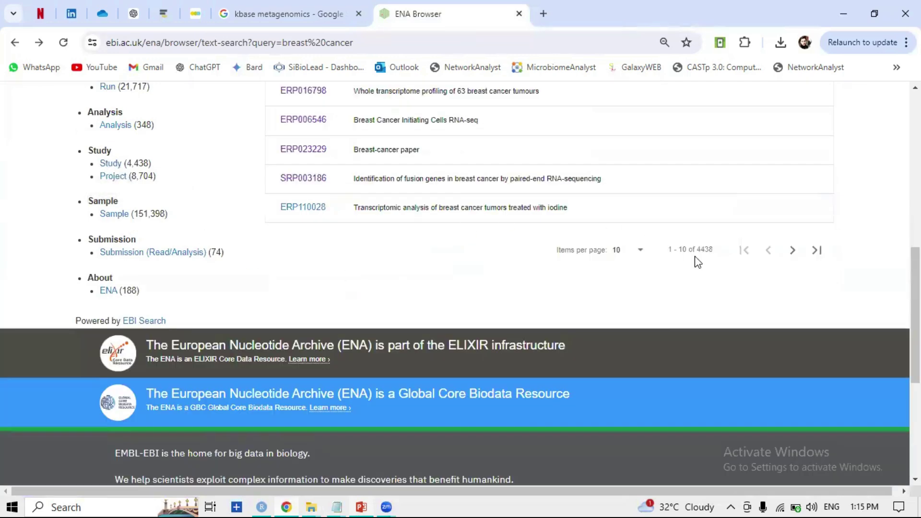
pyautogui.click(642, 251)
pyautogui.click(620, 290)
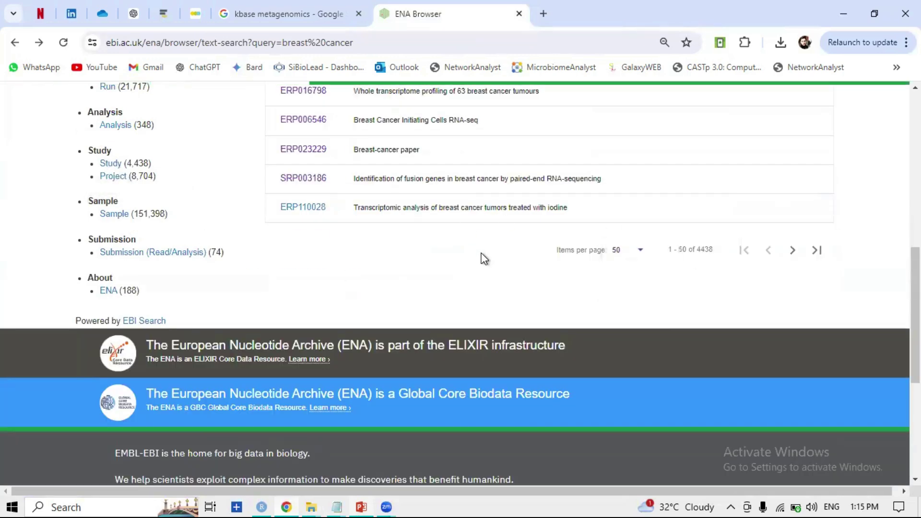
pyautogui.scroll(-3, 482, 288)
pyautogui.scroll(-5, 483, 308)
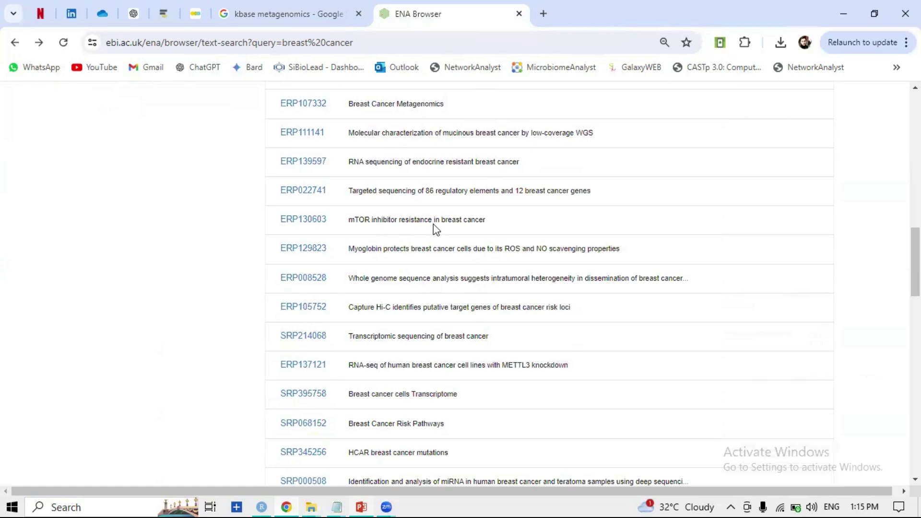
pyautogui.click(298, 339)
# - Browse PRJNA553624's FASTQ read files and copy the project accession PRJNA553624
pyautogui.scroll(10, 413, 234)
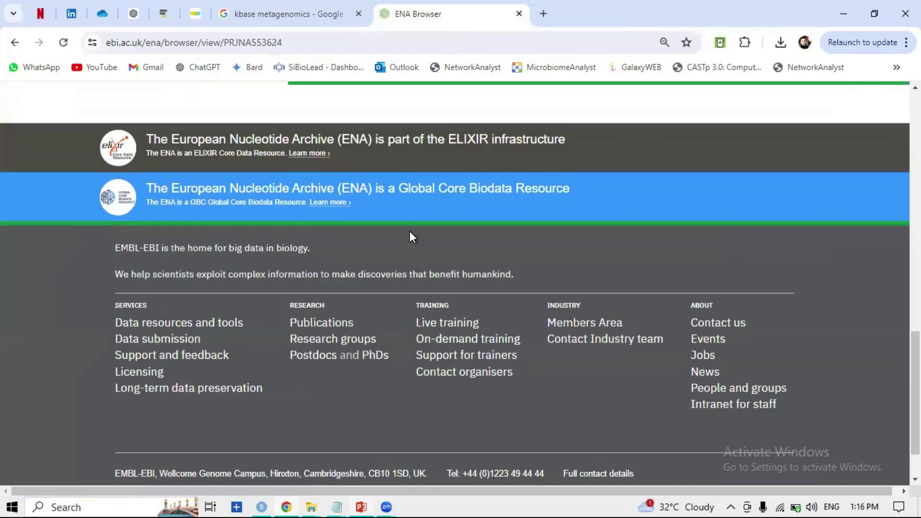
pyautogui.scroll(8, 460, 314)
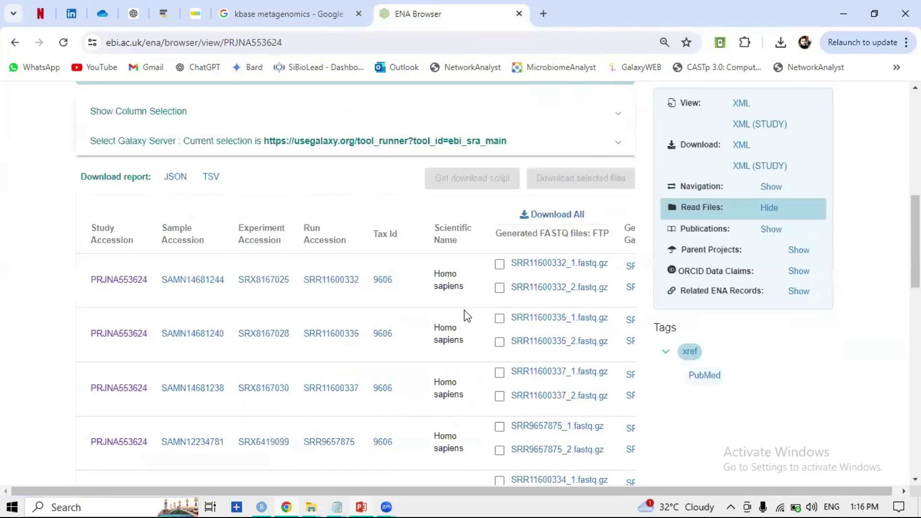
pyautogui.scroll(-2, 467, 315)
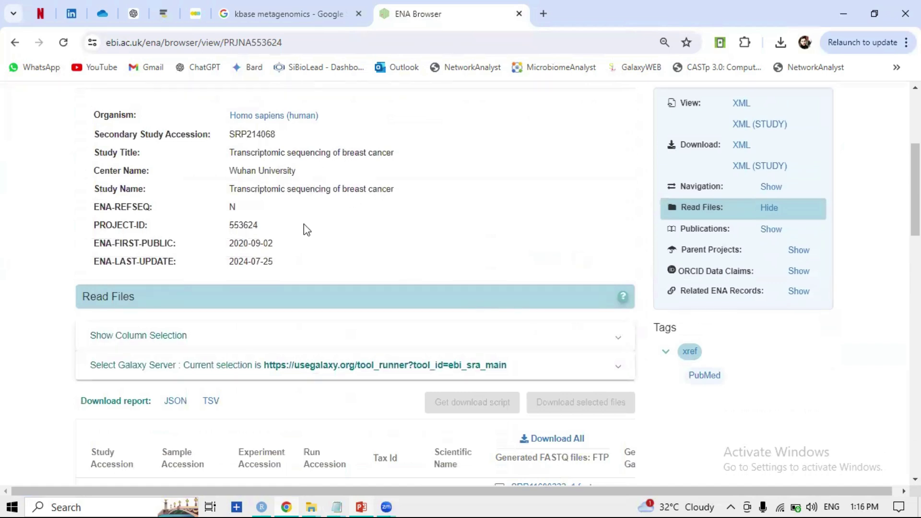
pyautogui.scroll(-4, 303, 224)
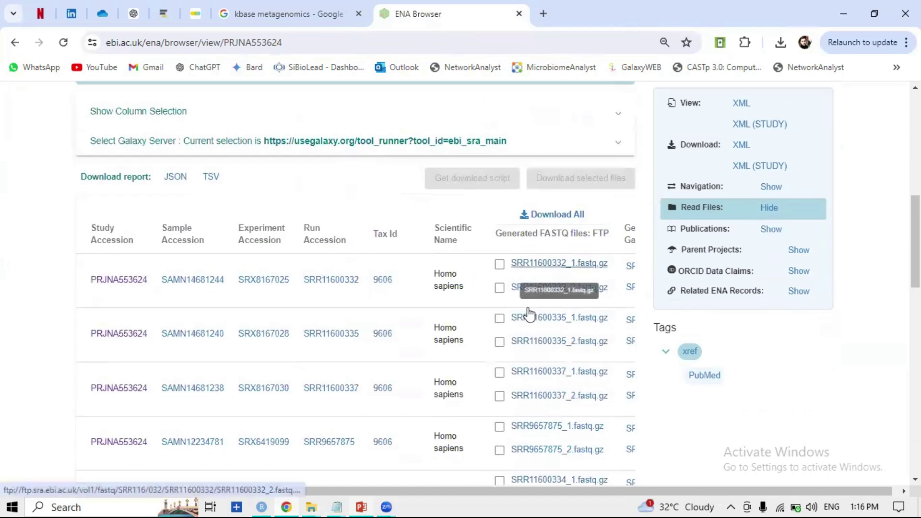
pyautogui.scroll(6, 327, 276)
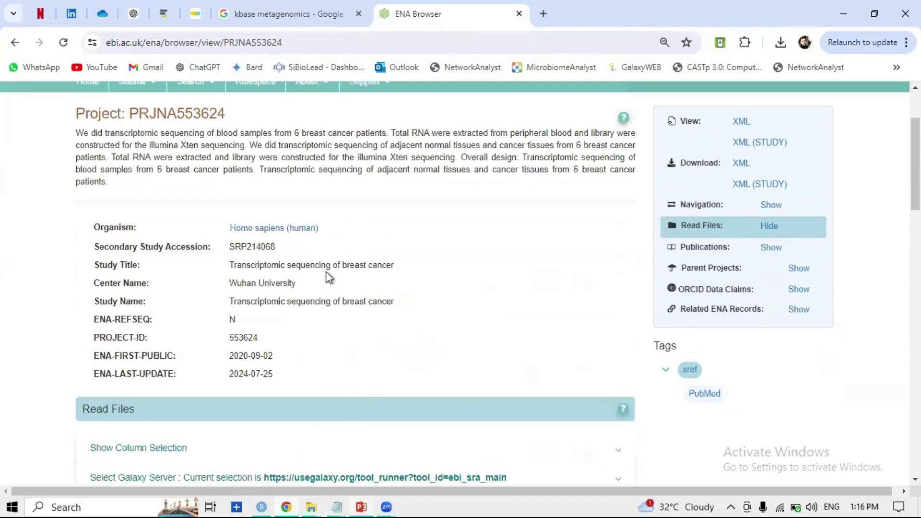
pyautogui.scroll(2, 326, 274)
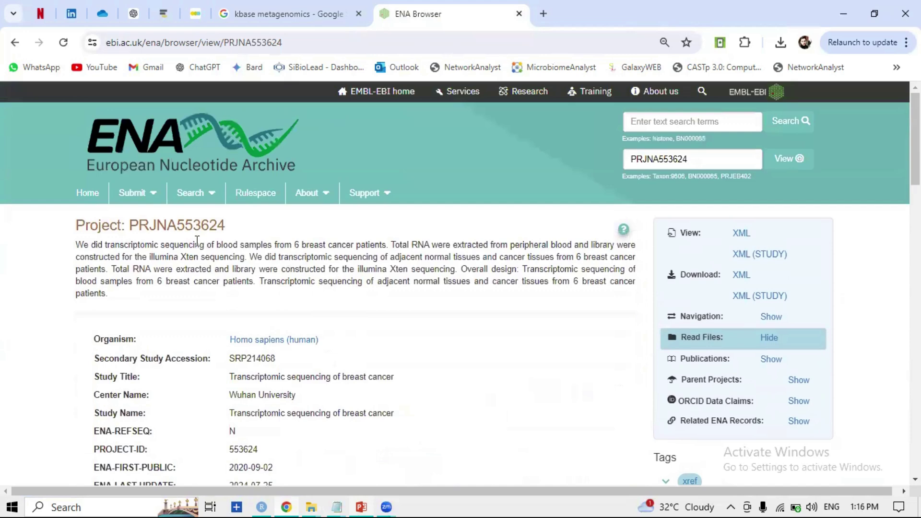
pyautogui.scroll(-2, 197, 242)
pyautogui.moveTo(130, 105); pyautogui.dragTo(249, 119)
pyautogui.hotkey('ctrl', 'c')
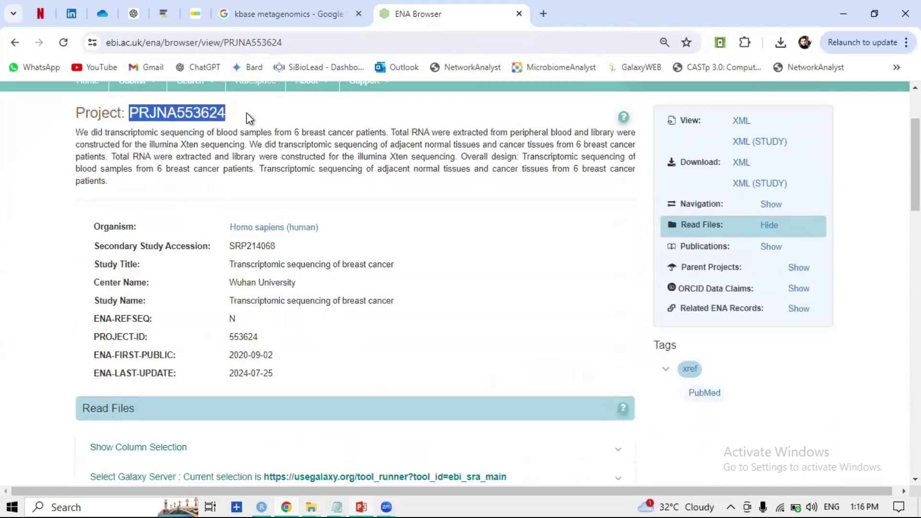
pyautogui.click(543, 14)
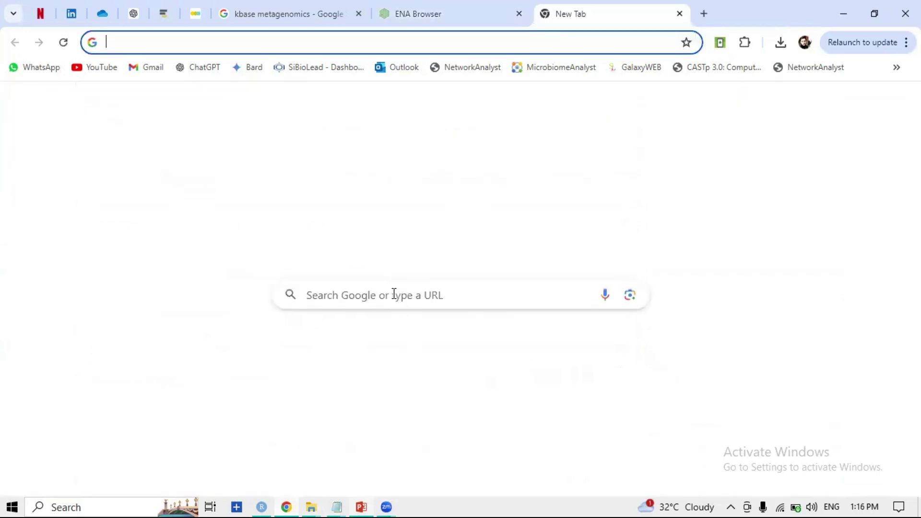
pyautogui.click(394, 294)
# - Search NCBI SRA for the pasted PRJNA553624, listing its 18 paired Illumina RNA-Seq experiments
pyautogui.click(356, 330)
pyautogui.click(218, 235)
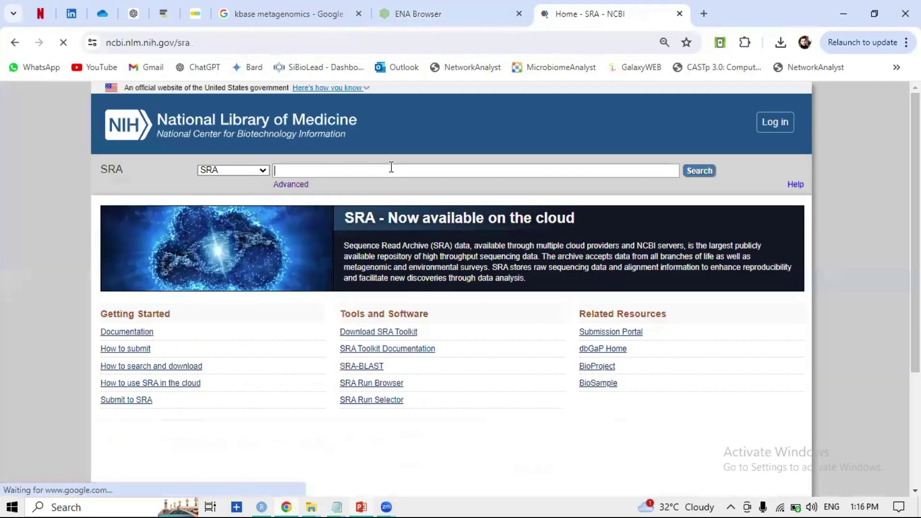
pyautogui.hotkey('ctrl', 'v')
pyautogui.click(700, 170)
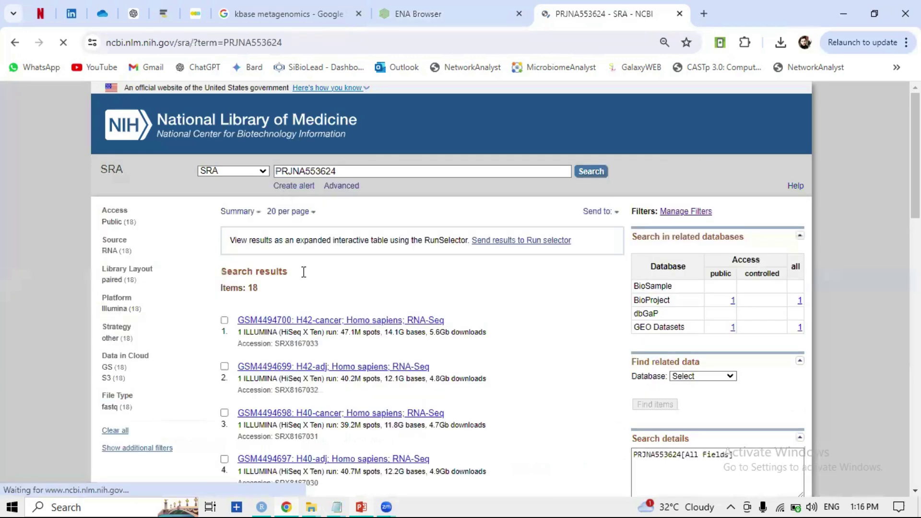
pyautogui.scroll(-2, 354, 316)
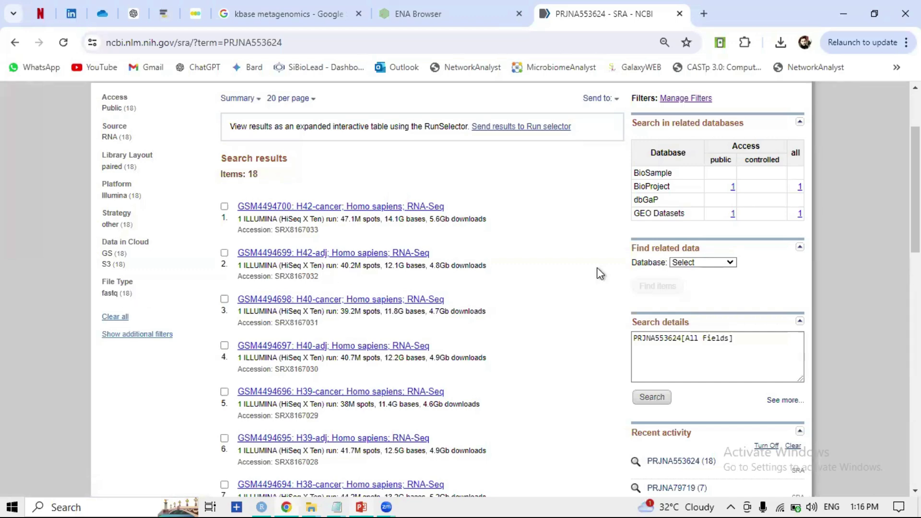
pyautogui.rightClick(388, 206)
# - Inspect the H42-cancer experiment (GSM4494700) record's library strategy, source and paired layout, then return to the results
pyautogui.click(432, 220)
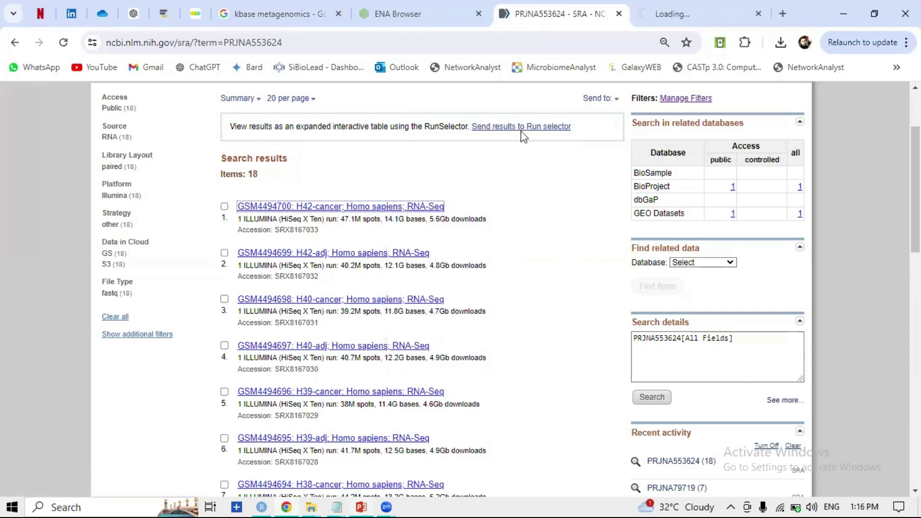
pyautogui.click(698, 2)
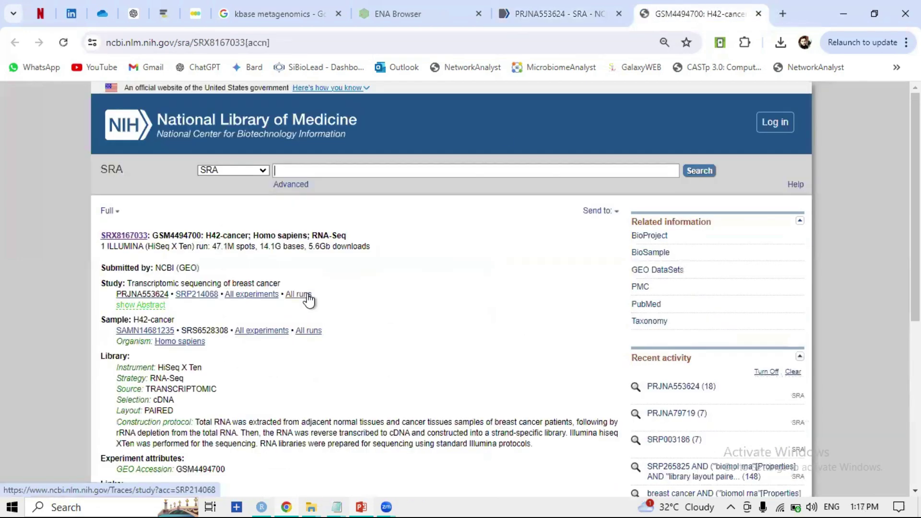
pyautogui.scroll(-2, 307, 293)
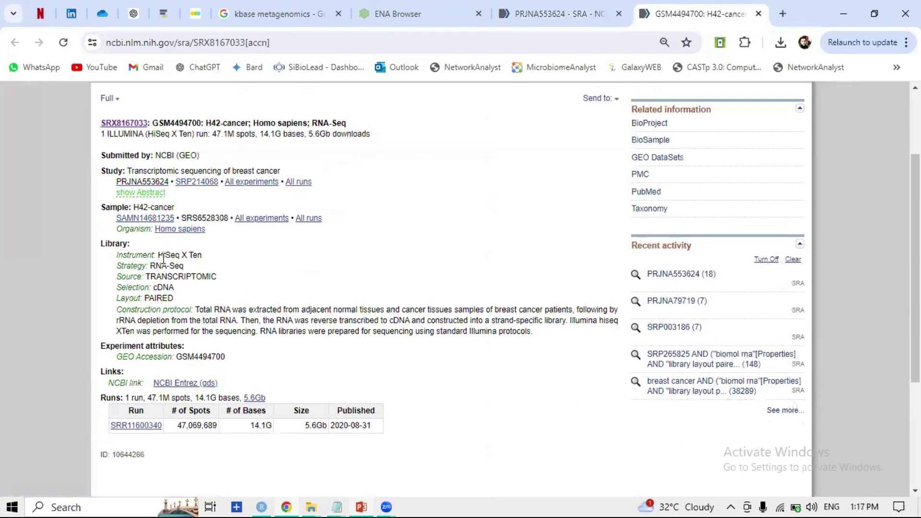
pyautogui.moveTo(148, 266); pyautogui.dragTo(222, 282)
pyautogui.moveTo(158, 288); pyautogui.dragTo(203, 298)
pyautogui.scroll(-2, 238, 331)
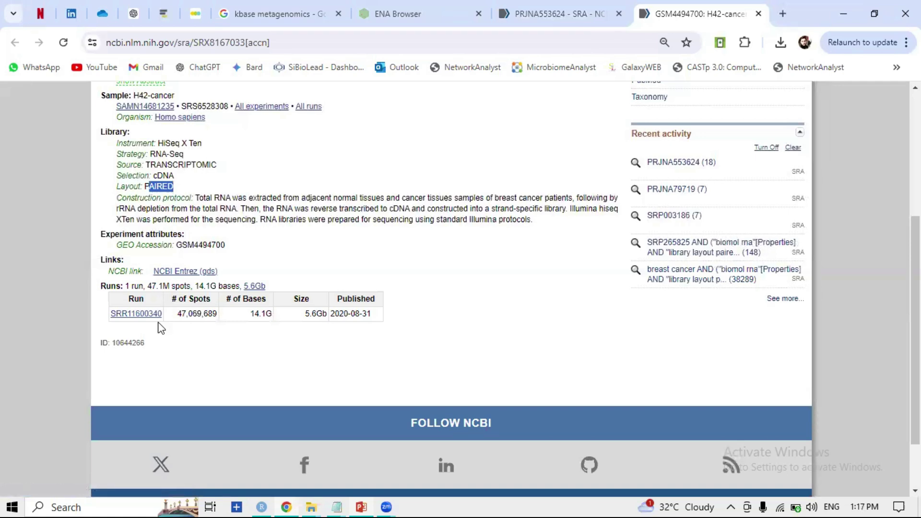
pyautogui.scroll(2, 436, 325)
pyautogui.scroll(2, 434, 320)
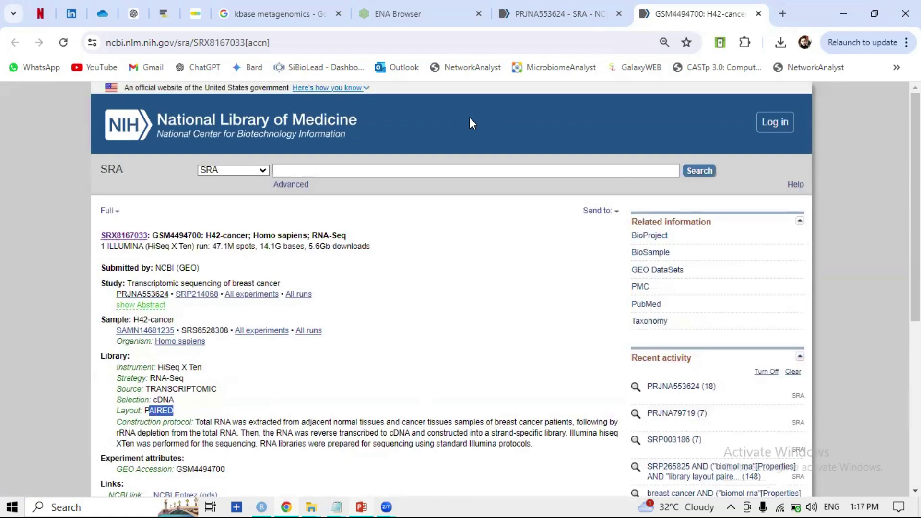
pyautogui.click(551, 14)
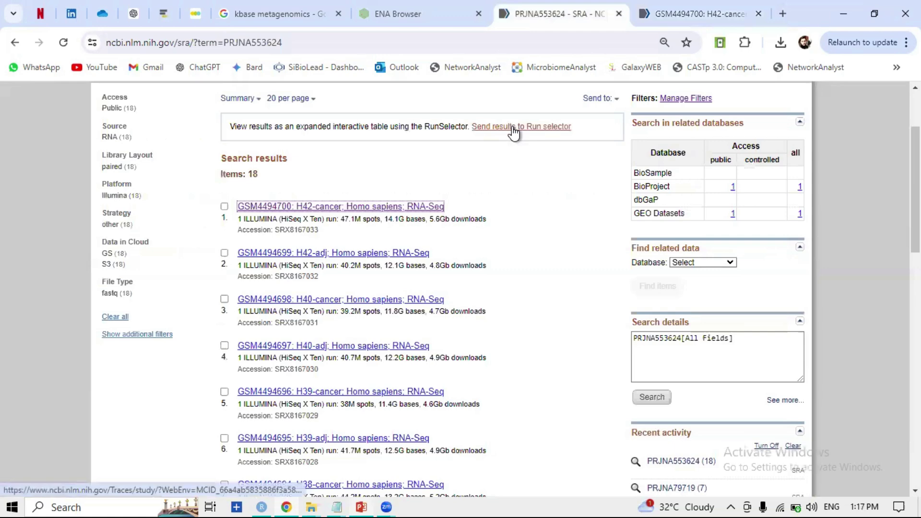
# - Send the 18 PRJNA553624 results to SRA Run Selector and review Common Fields, noting the FASTQ file type
pyautogui.click(513, 128)
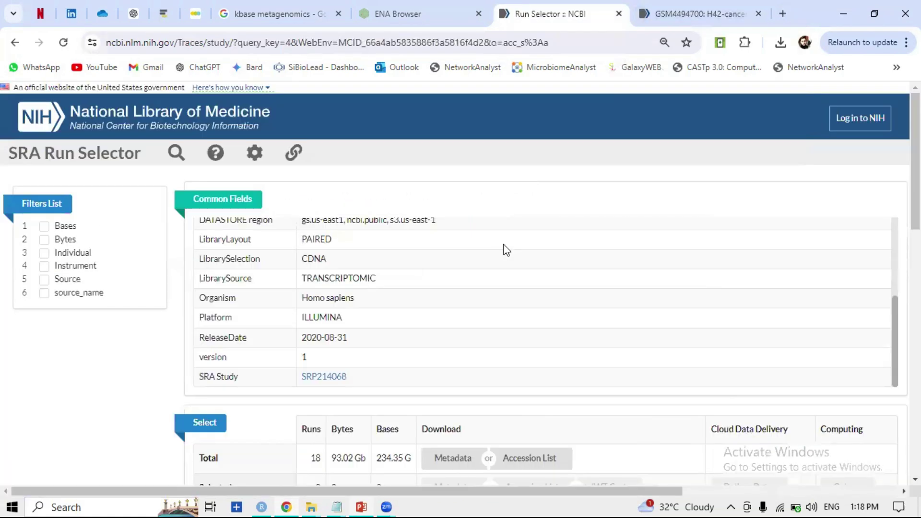
pyautogui.scroll(3, 356, 288)
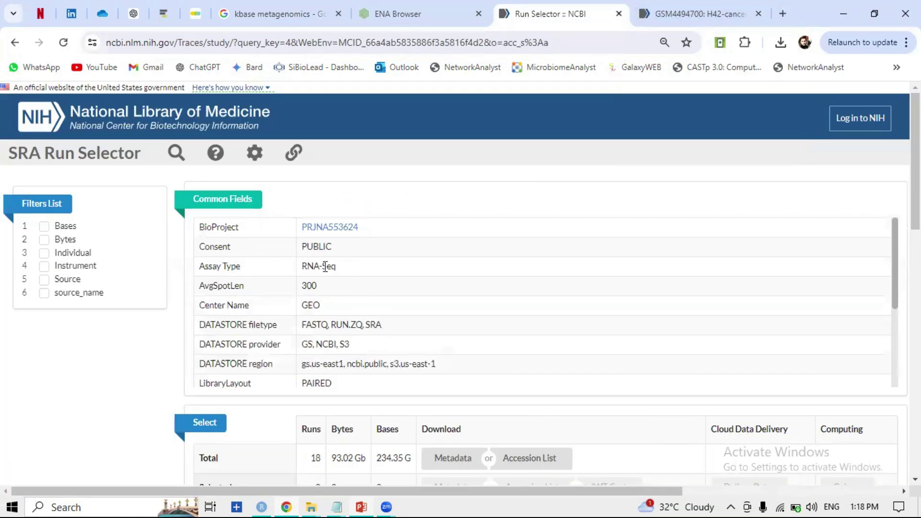
pyautogui.doubleClick(304, 326)
pyautogui.scroll(-3, 393, 330)
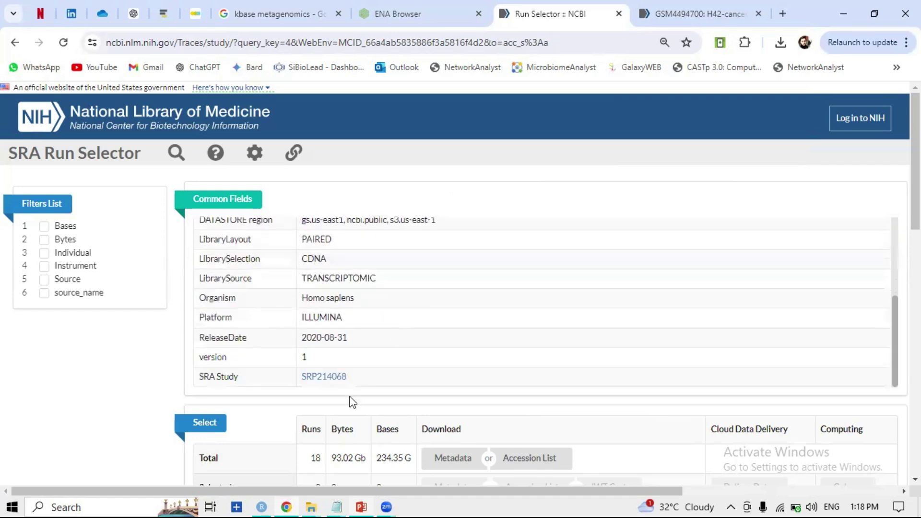
pyautogui.scroll(-10, 353, 402)
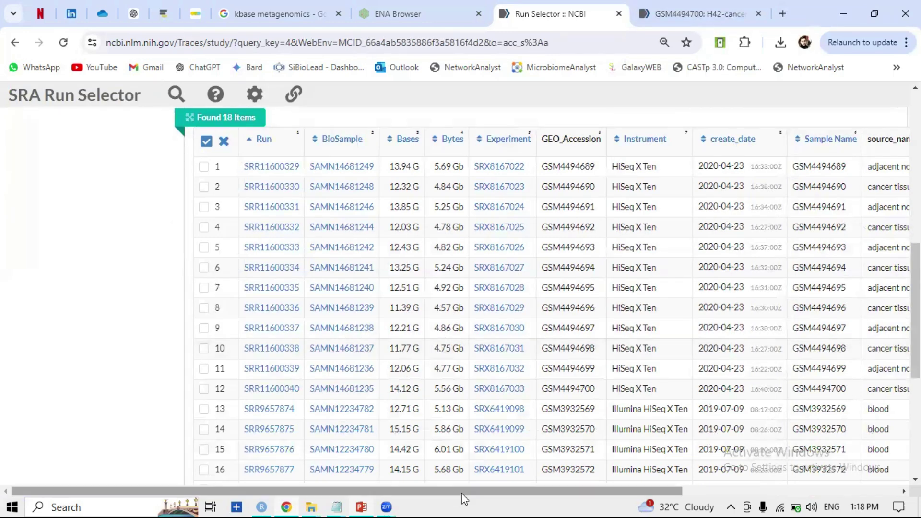
# - Scroll through the runs table to review the 18 paired transcriptomic runs and their metadata
pyautogui.moveTo(461, 493); pyautogui.dragTo(708, 492)
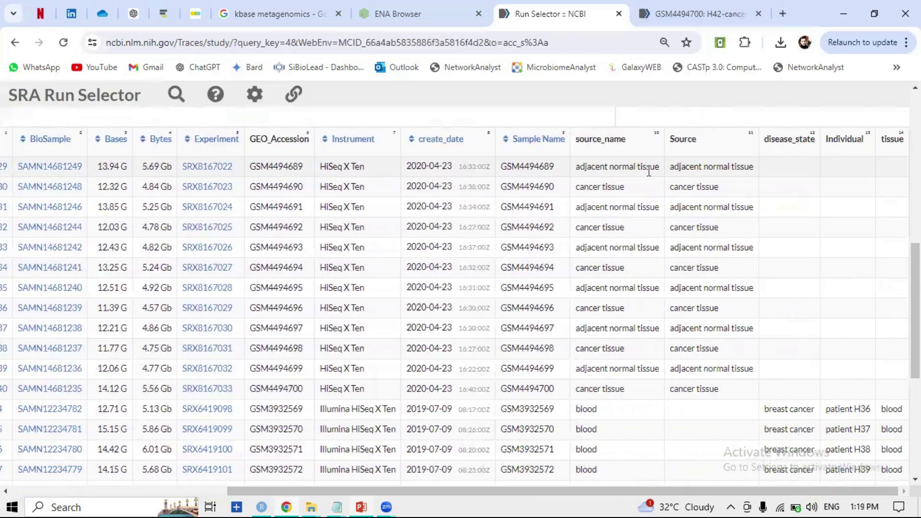
pyautogui.scroll(-3, 631, 367)
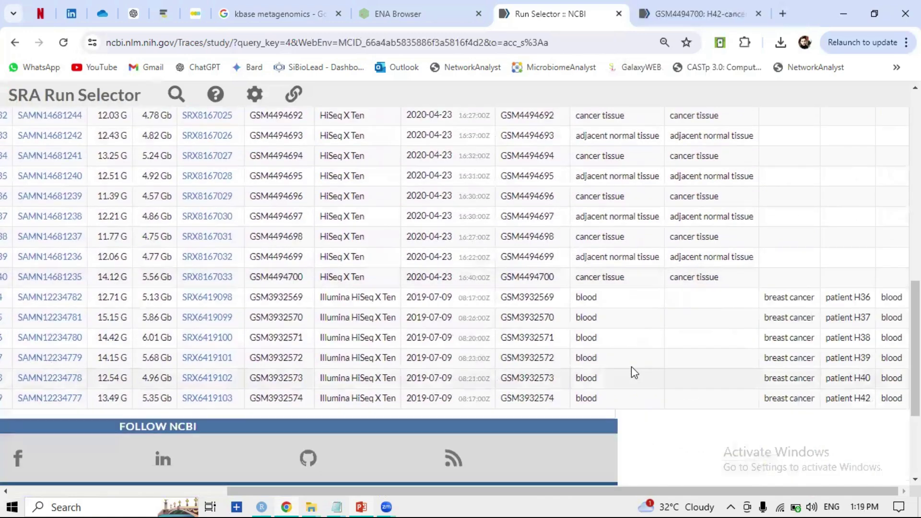
pyautogui.scroll(7, 309, 421)
pyautogui.moveTo(341, 493); pyautogui.dragTo(128, 480)
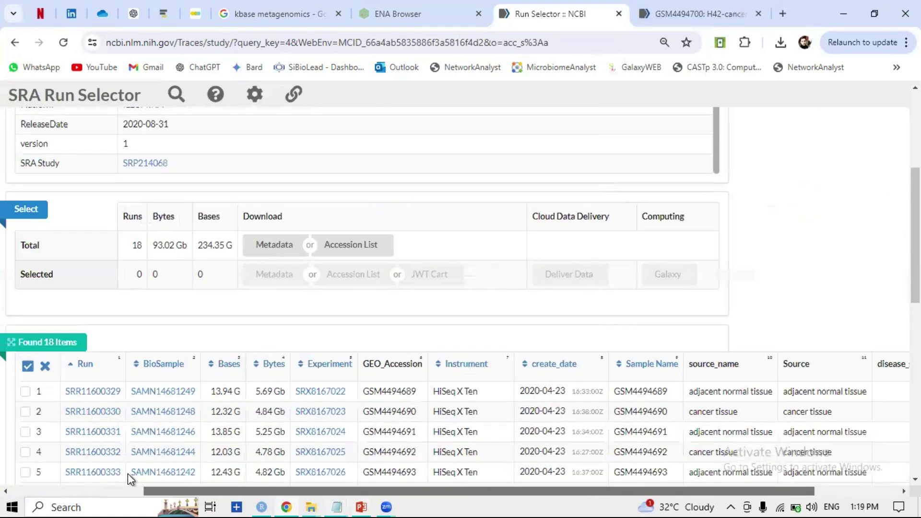
pyautogui.scroll(-2, 355, 372)
pyautogui.scroll(4, 405, 354)
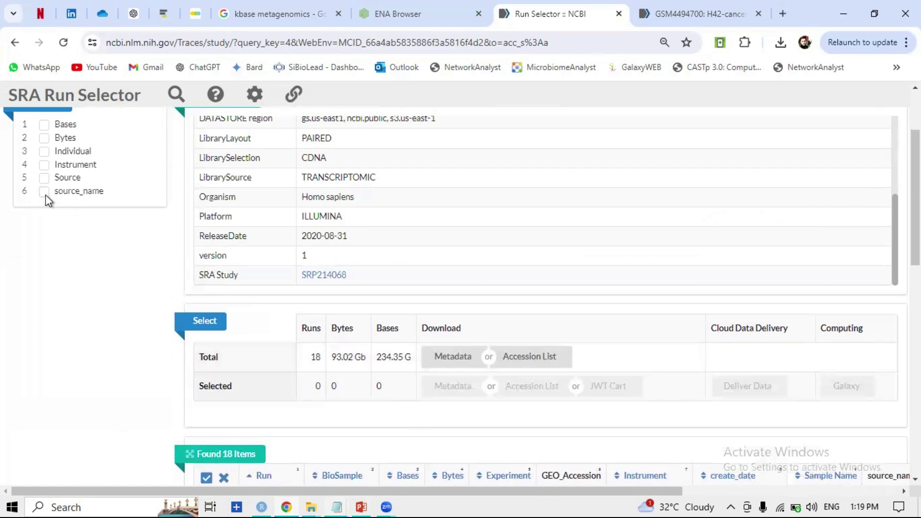
pyautogui.scroll(2, 52, 217)
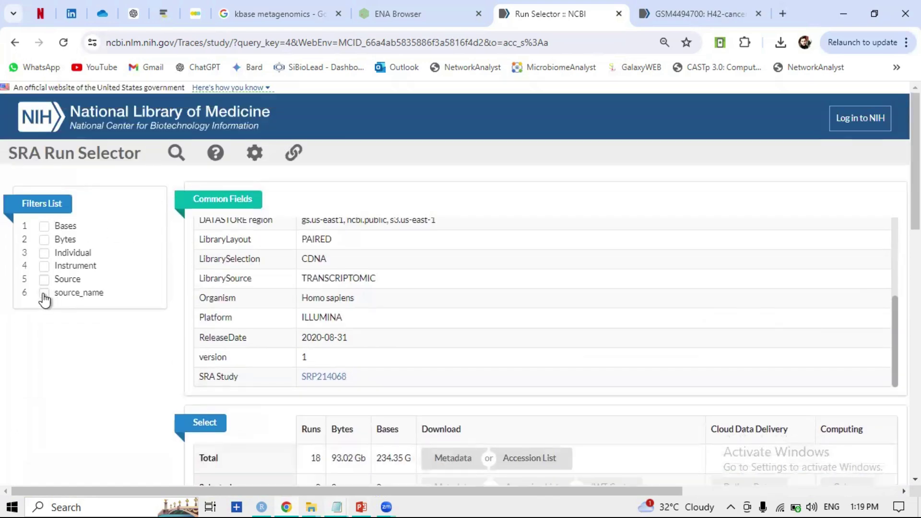
# - Enable the Source and source_name filters and move the runs table toward the source_name column
pyautogui.click(44, 279)
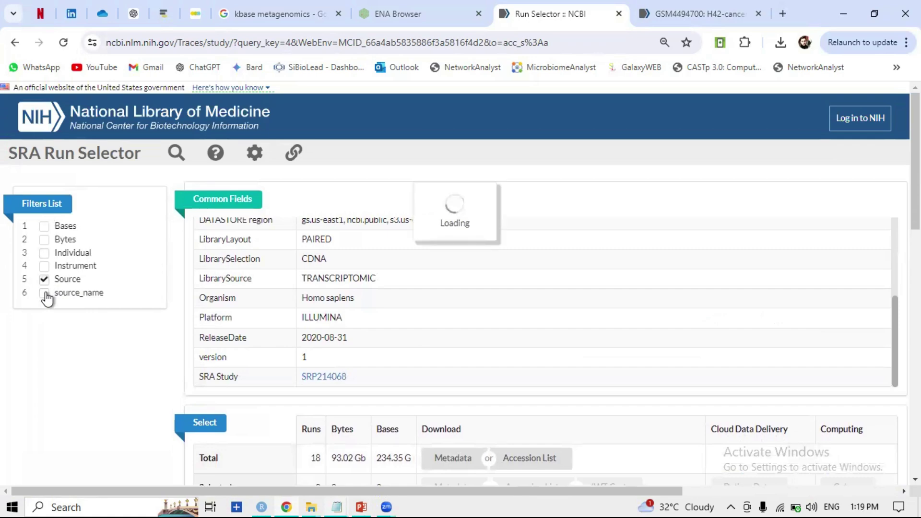
pyautogui.click(46, 294)
pyautogui.scroll(-5, 374, 370)
pyautogui.moveTo(400, 487); pyautogui.dragTo(651, 417)
pyautogui.scroll(-5, 652, 416)
pyautogui.scroll(2, 703, 269)
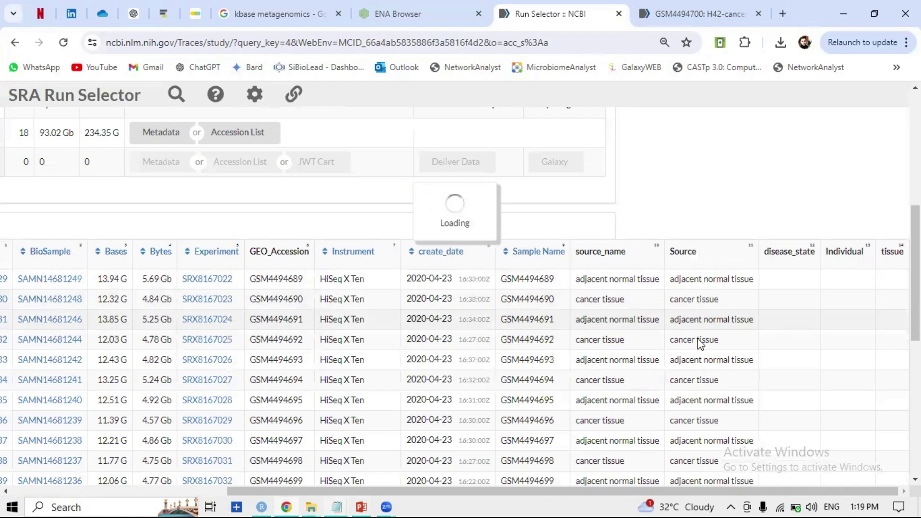
pyautogui.moveTo(594, 491); pyautogui.dragTo(388, 483)
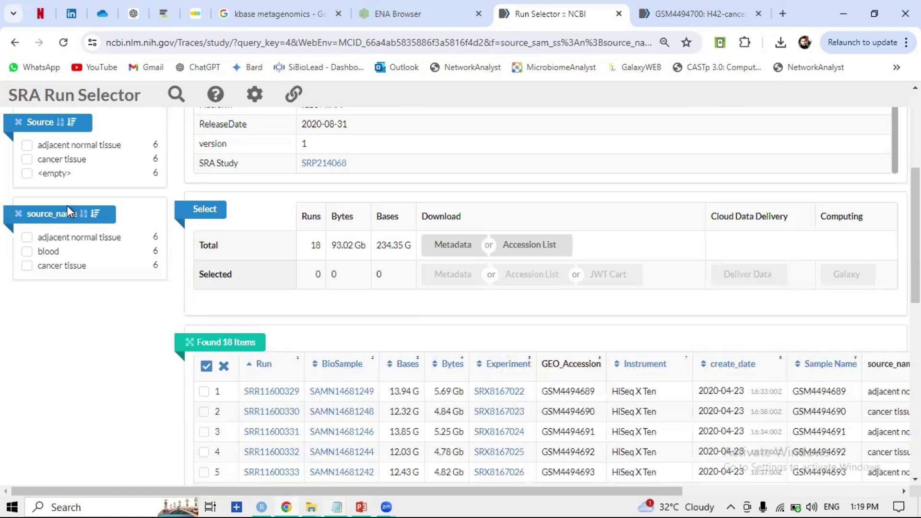
# - Compare the source_name and Source columns: six adjacent normal tissue, six cancer tissue and six blood runs
pyautogui.scroll(-3, 327, 333)
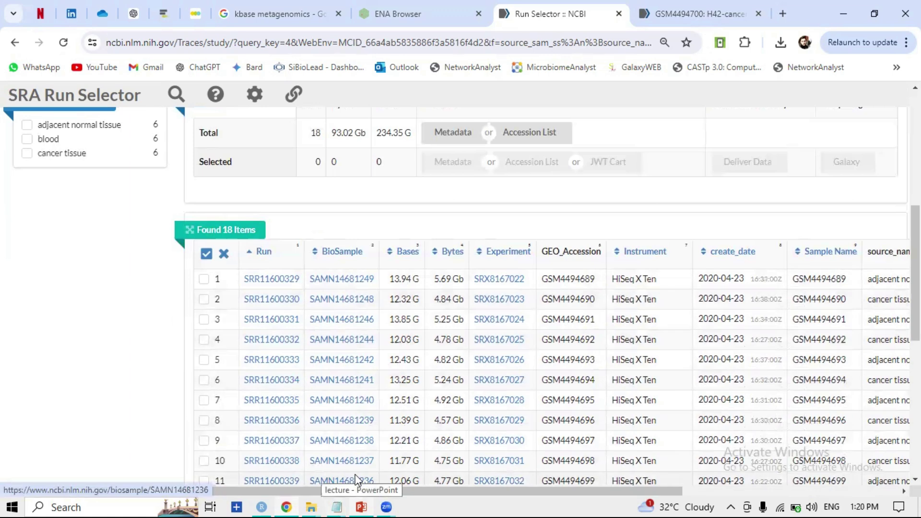
pyautogui.moveTo(411, 492); pyautogui.dragTo(600, 489)
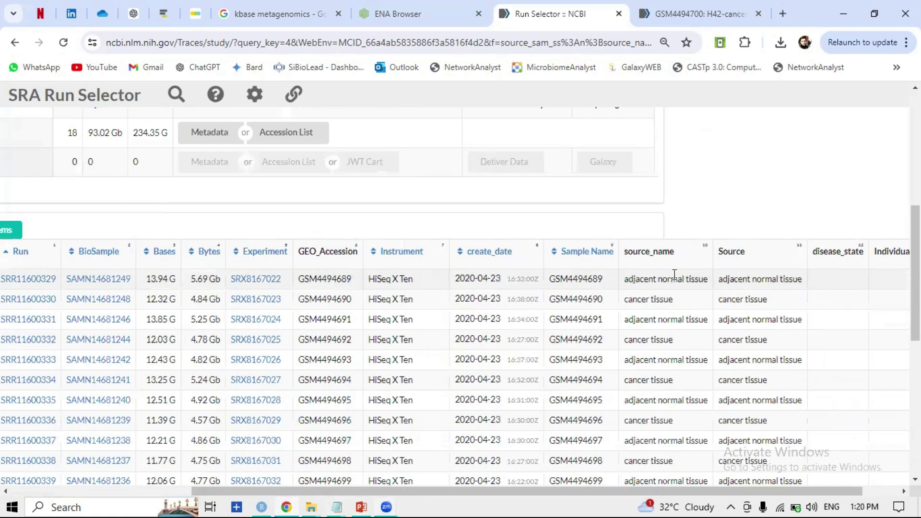
pyautogui.moveTo(626, 298); pyautogui.dragTo(678, 301)
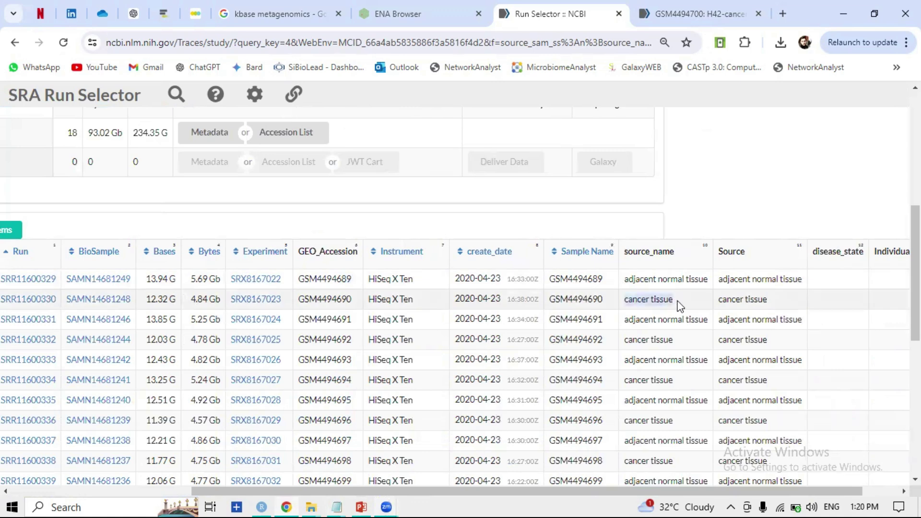
pyautogui.moveTo(586, 492); pyautogui.dragTo(399, 489)
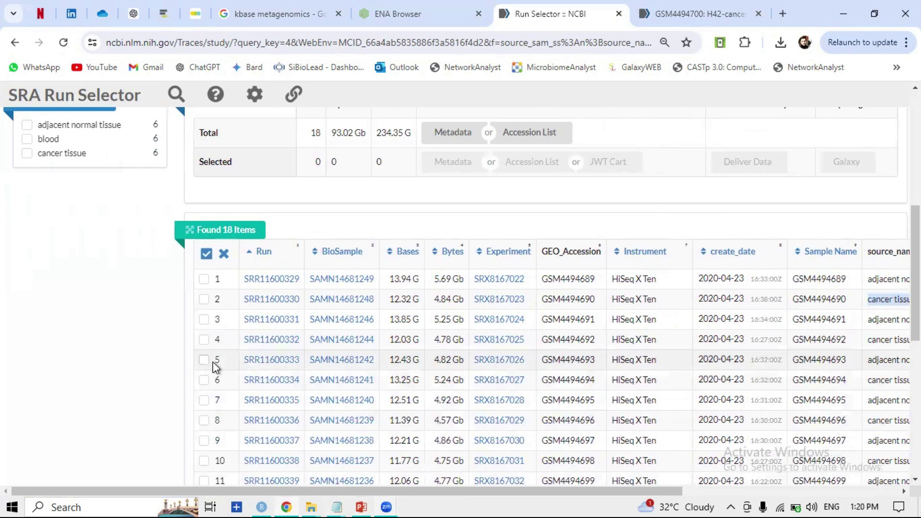
pyautogui.scroll(7, 279, 384)
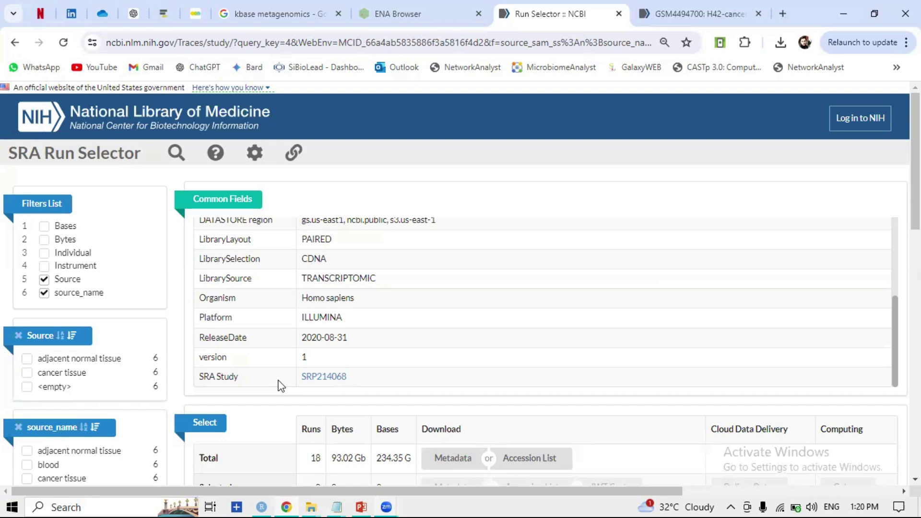
pyautogui.scroll(-6, 422, 428)
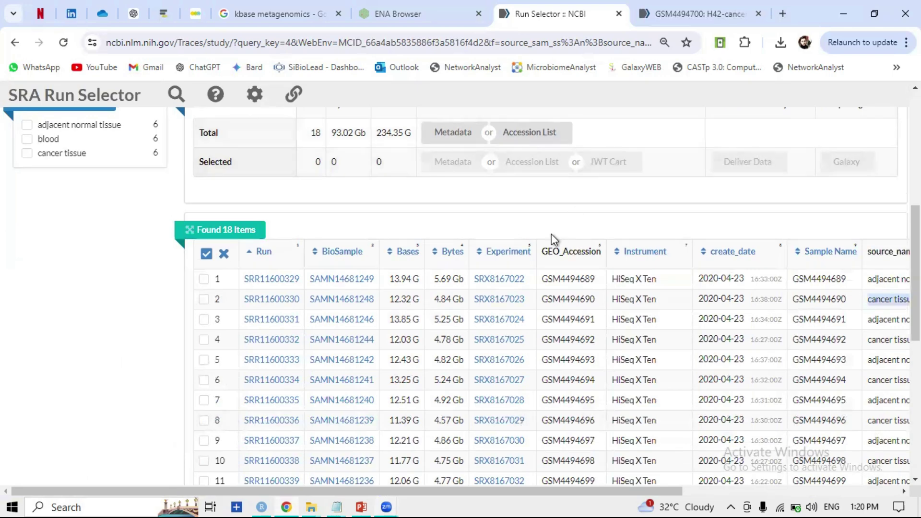
pyautogui.scroll(5, 521, 272)
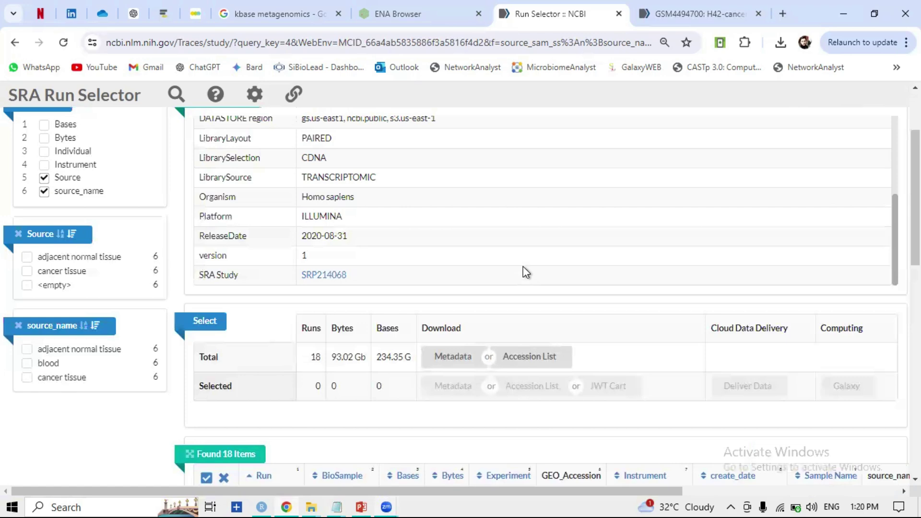
pyautogui.scroll(3, 507, 280)
pyautogui.scroll(3, 162, 306)
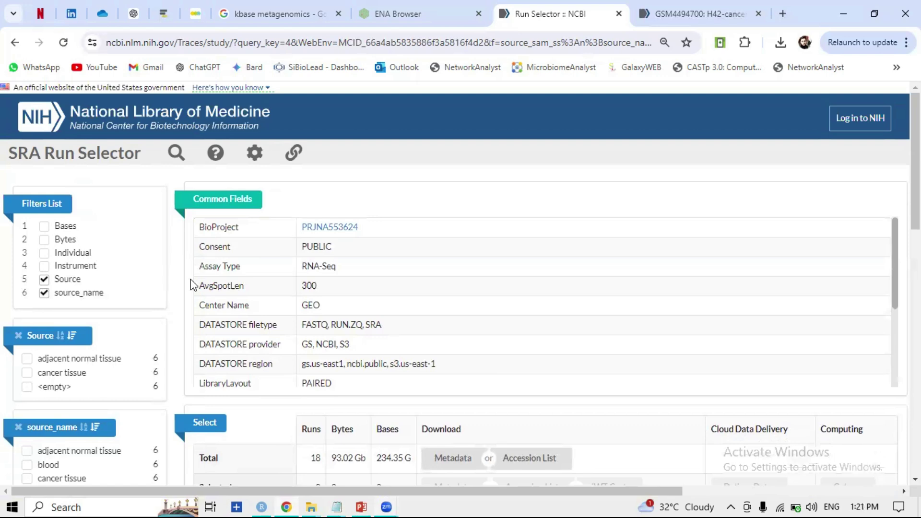
pyautogui.hotkey('ctrl', 't')
# - Search Google for 'array express' and open ArrayExpress on BioStudies
pyautogui.click(424, 300)
pyautogui.write('arra')
pyautogui.press('Down')
pyautogui.press('Return')
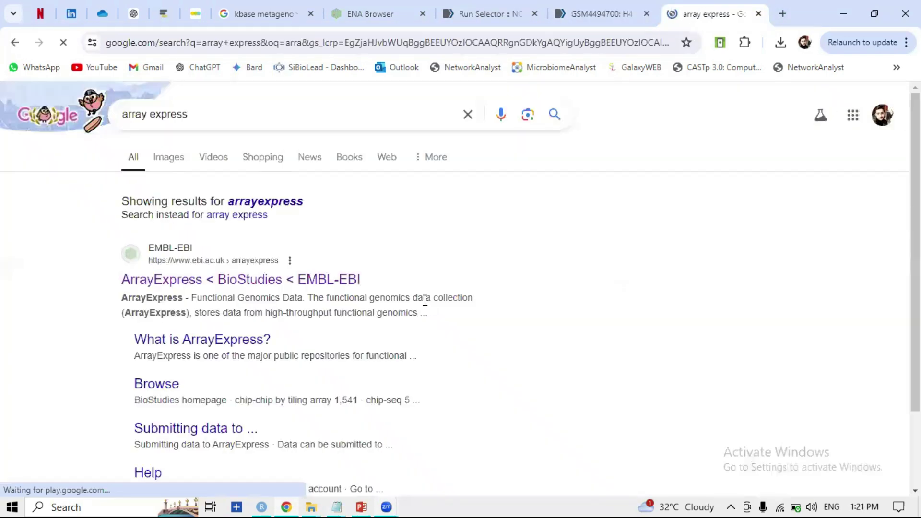
pyautogui.click(332, 280)
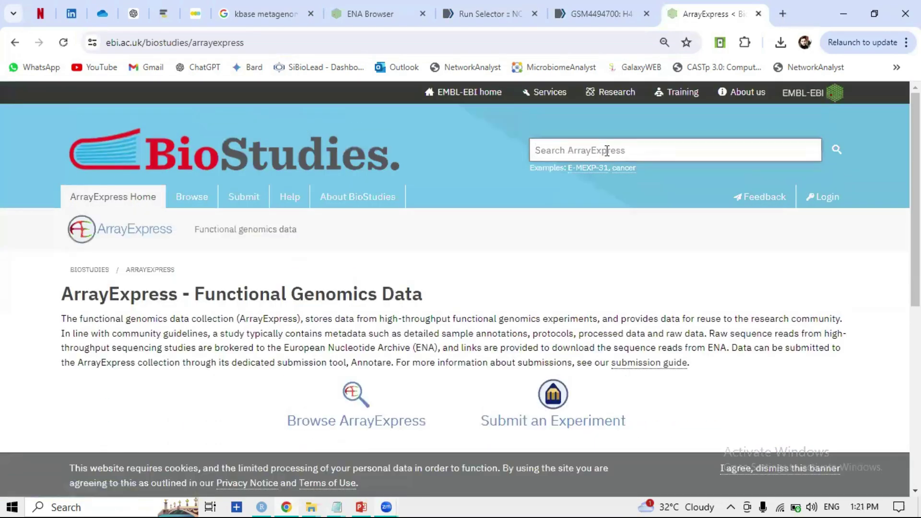
# - Search ArrayExpress for PRJNA553624, which matches no studies, then clear the query
pyautogui.click(607, 151)
pyautogui.write('PRJNA553624')
pyautogui.click(839, 148)
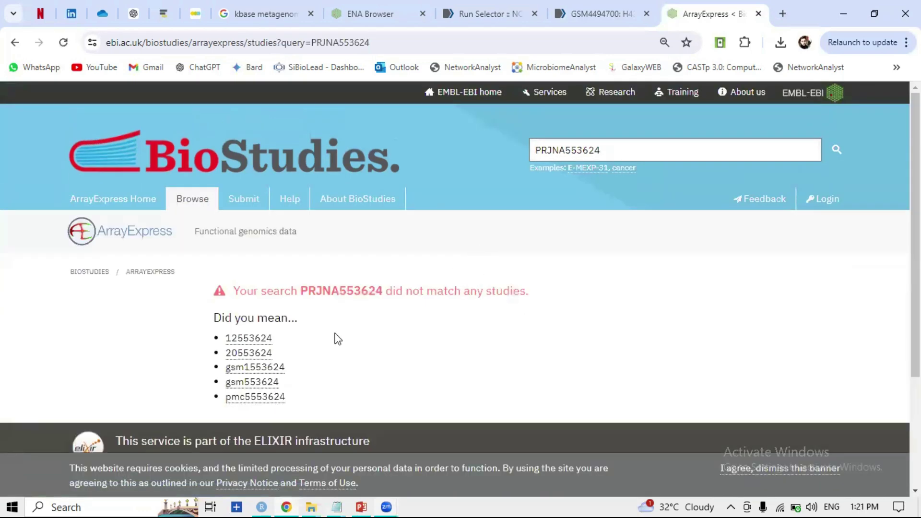
pyautogui.click(615, 150)
pyautogui.press('BackSpace')
pyautogui.press('BackSpace')
pyautogui.press('BackSpace')
pyautogui.press('BackSpace')
pyautogui.press('BackSpace')
pyautogui.press('BackSpace')
pyautogui.press('BackSpace')
pyautogui.press('BackSpace')
pyautogui.press('BackSpace')
pyautogui.press('BackSpace')
pyautogui.press('BackSpace')
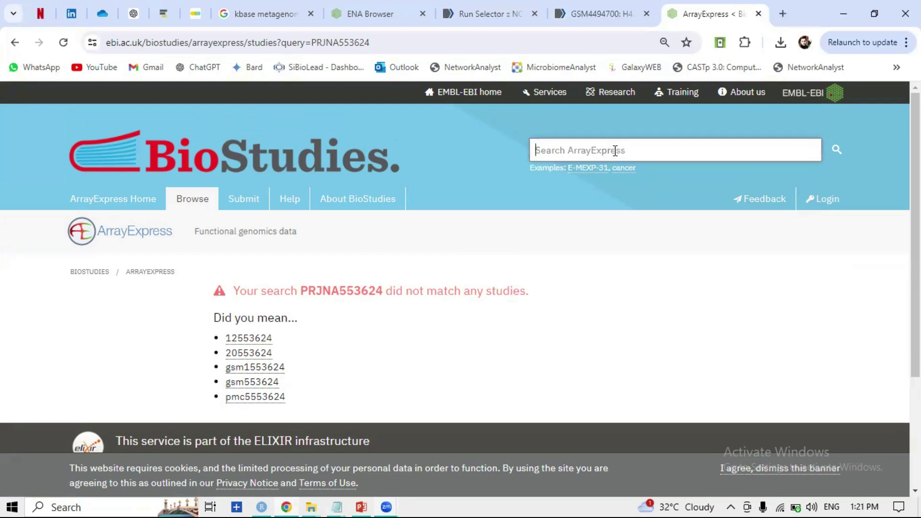
# - Search ArrayExpress for 'breast cancer' and limit results to RNA-seq of coding RNA studies
pyautogui.write('breast')
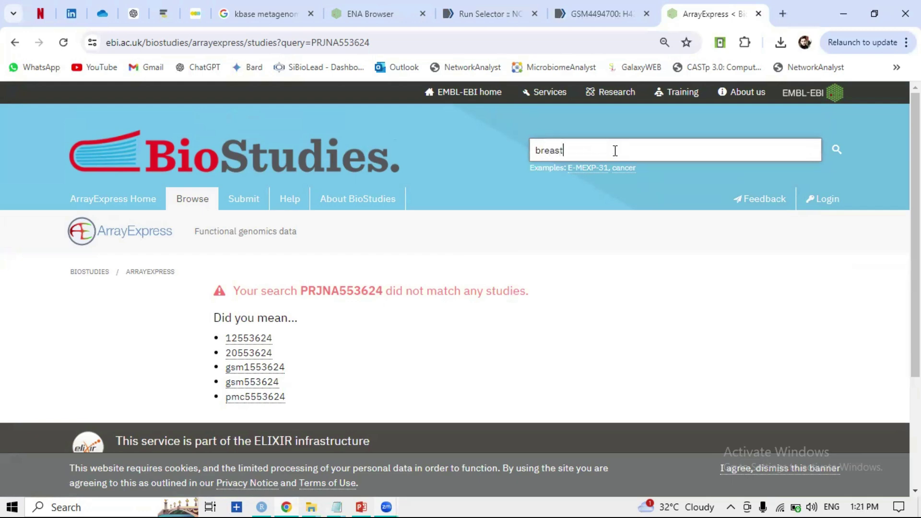
pyautogui.write(' cancer')
pyautogui.press('Return')
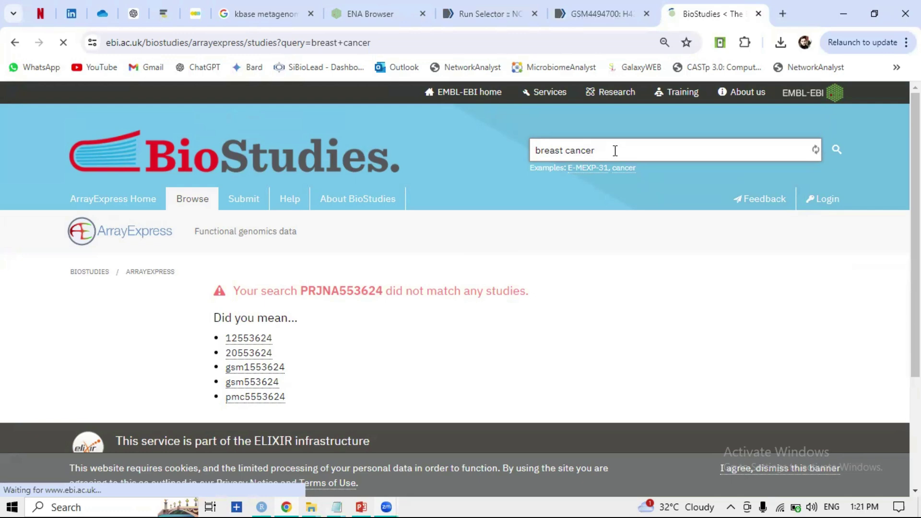
pyautogui.scroll(-2, 190, 314)
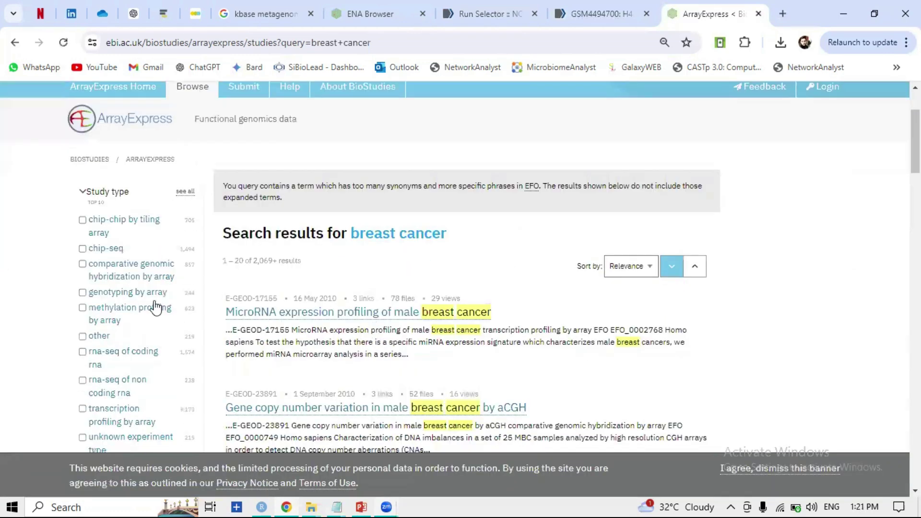
pyautogui.scroll(-2, 128, 298)
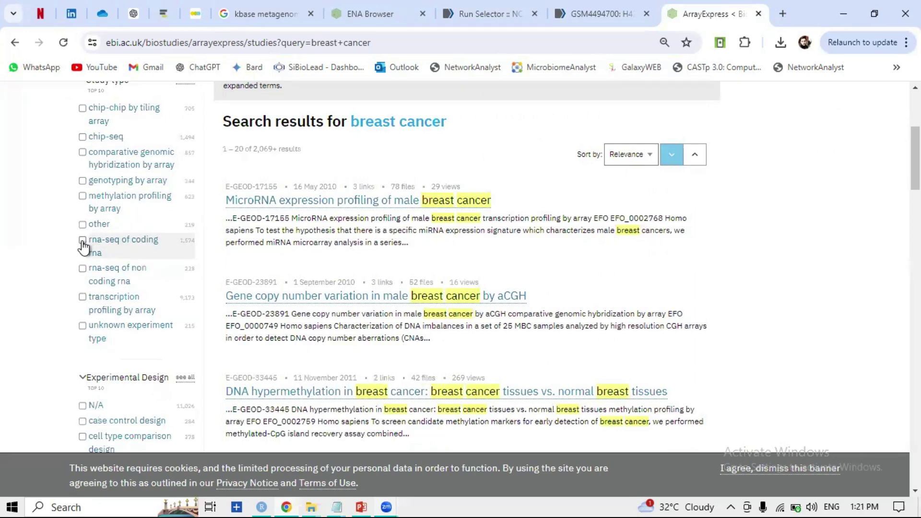
pyautogui.scroll(1, 84, 247)
pyautogui.scroll(-1, 84, 259)
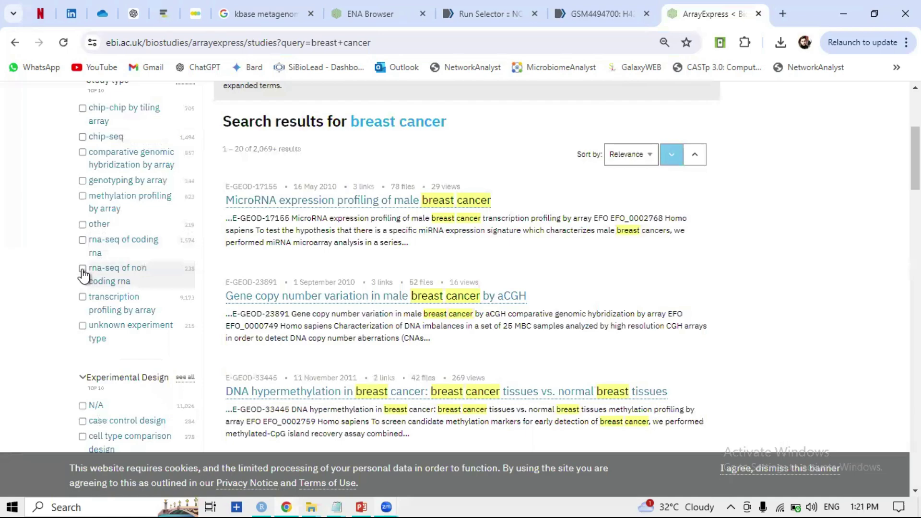
pyautogui.click(82, 241)
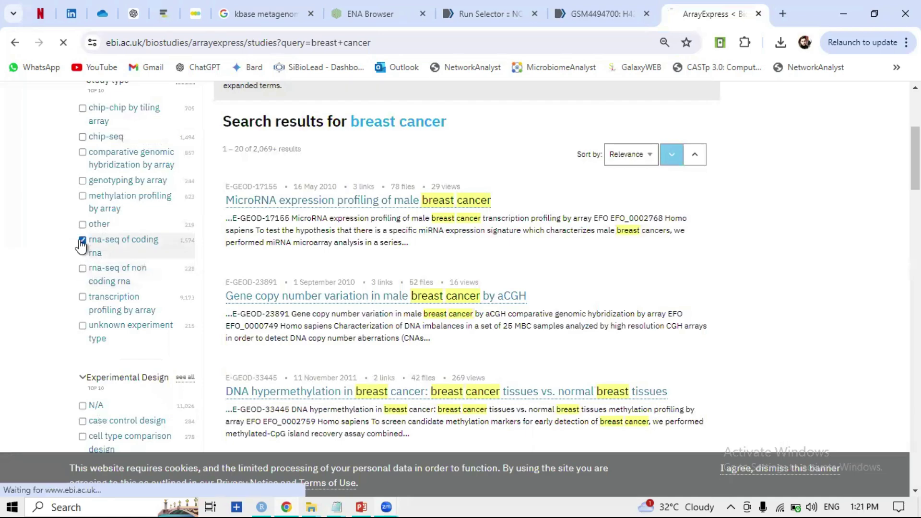
# - Add the case control design and homo sapiens filters, leaving 68 results
pyautogui.scroll(-4, 154, 294)
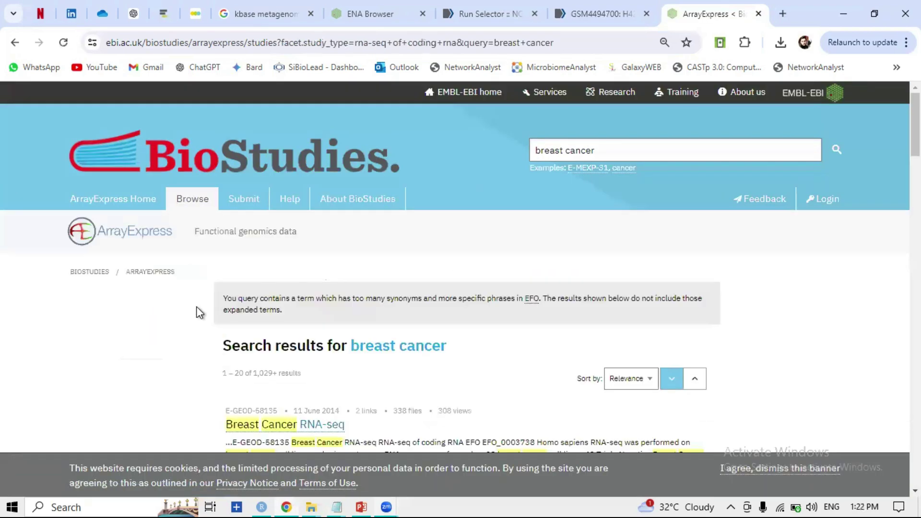
pyautogui.scroll(-5, 200, 298)
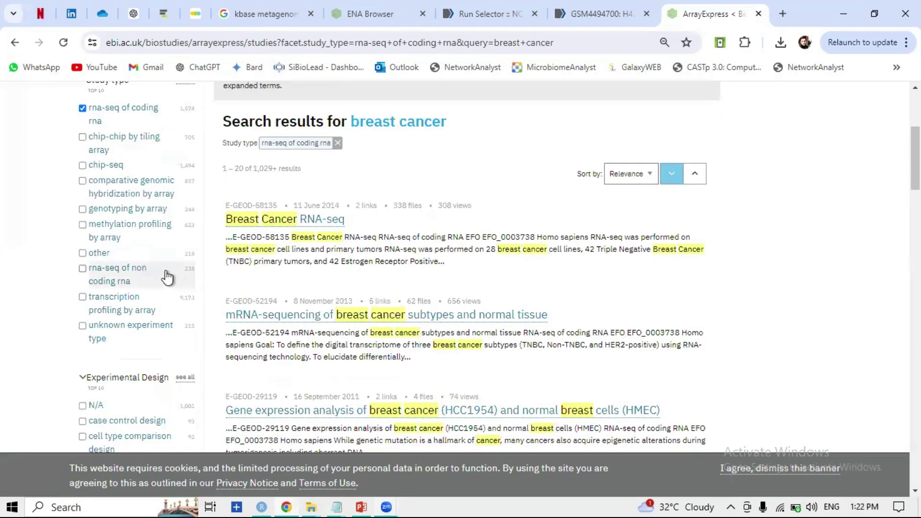
pyautogui.scroll(-2, 167, 277)
pyautogui.scroll(-2, 165, 277)
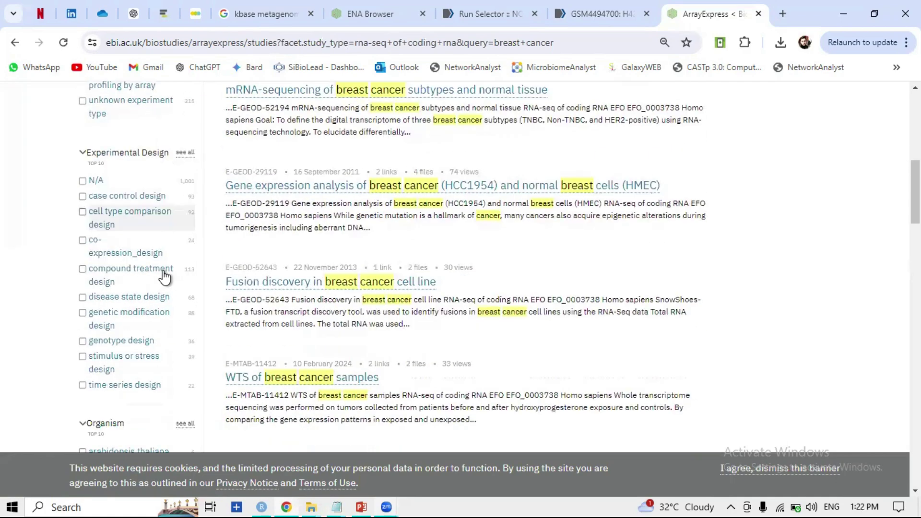
pyautogui.click(82, 197)
pyautogui.scroll(-5, 88, 199)
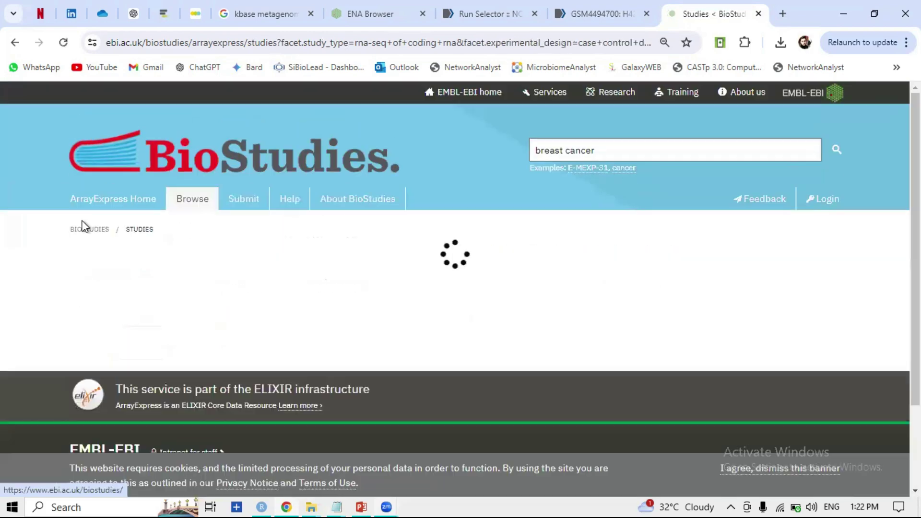
pyautogui.scroll(-5, 121, 372)
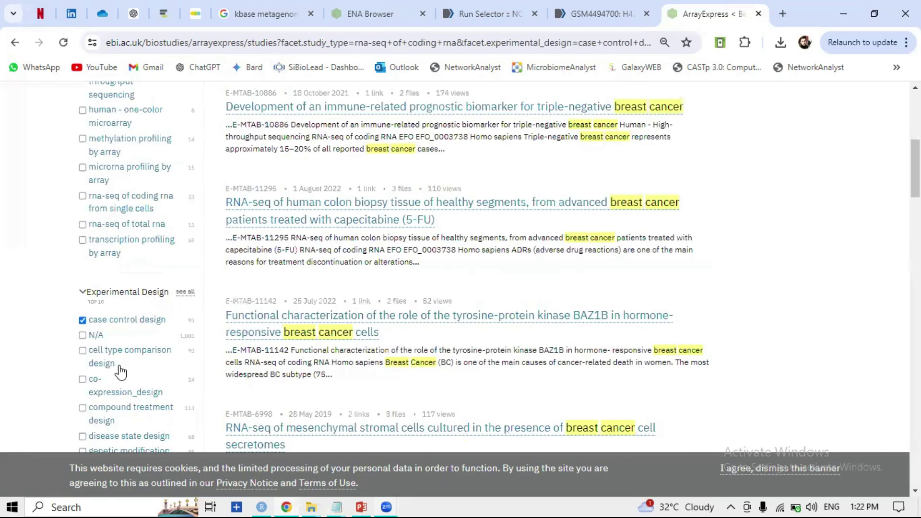
pyautogui.scroll(-7, 121, 372)
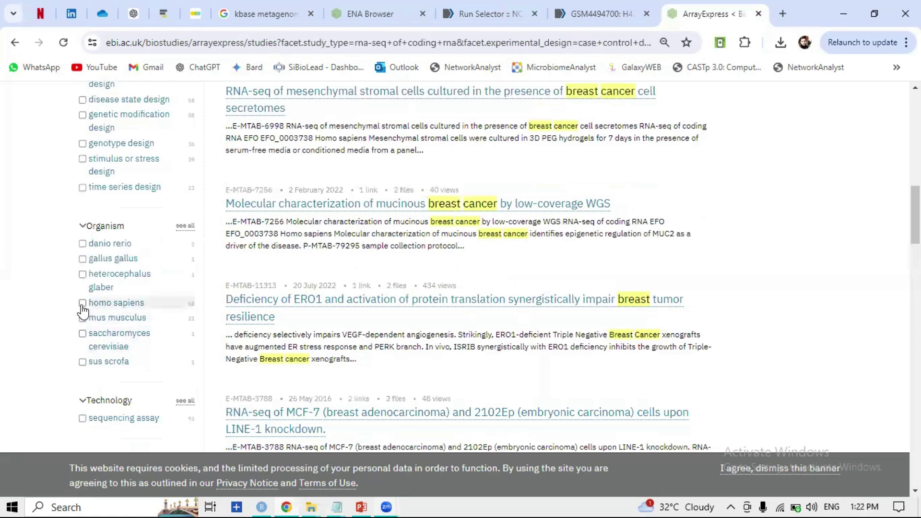
pyautogui.click(83, 307)
# - Browse the 68 filtered studies, then remove the case control design filter
pyautogui.scroll(-2, 102, 353)
pyautogui.scroll(-4, 192, 352)
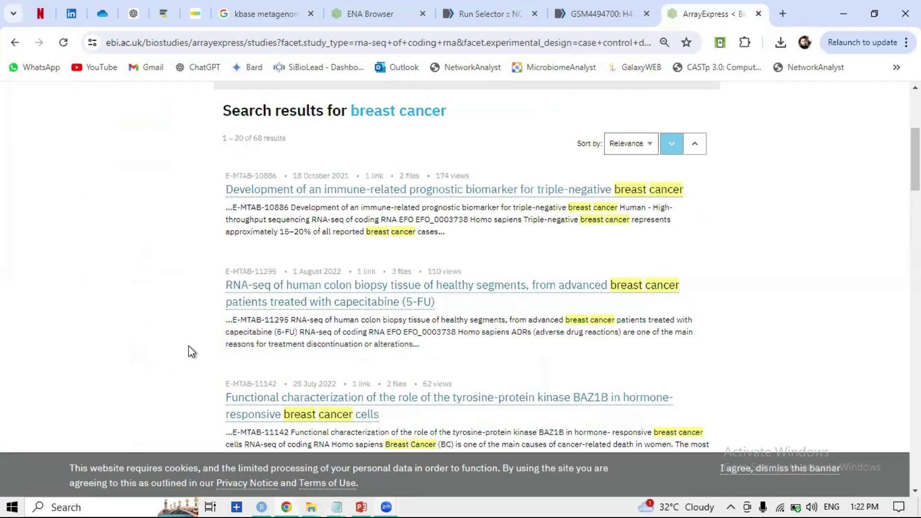
pyautogui.scroll(-5, 192, 353)
pyautogui.scroll(-12, 192, 336)
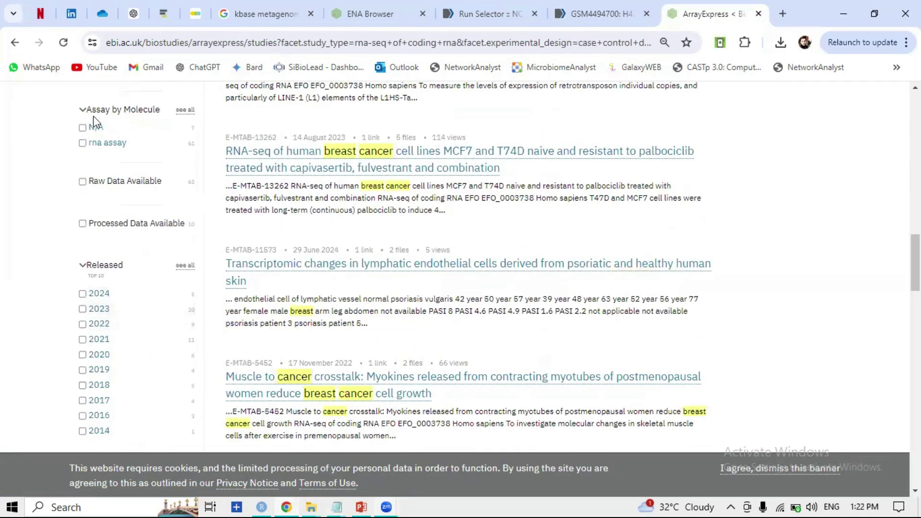
pyautogui.scroll(-6, 120, 336)
pyautogui.scroll(-1, 124, 338)
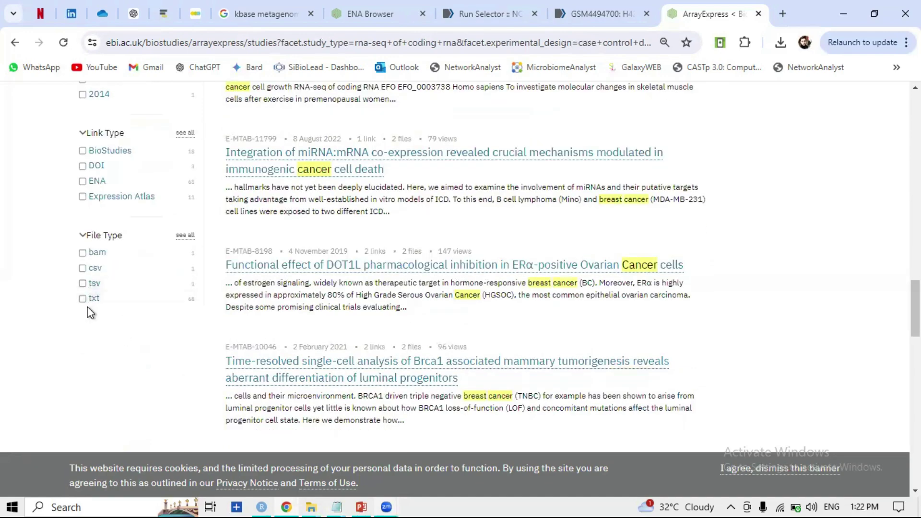
pyautogui.scroll(15, 186, 338)
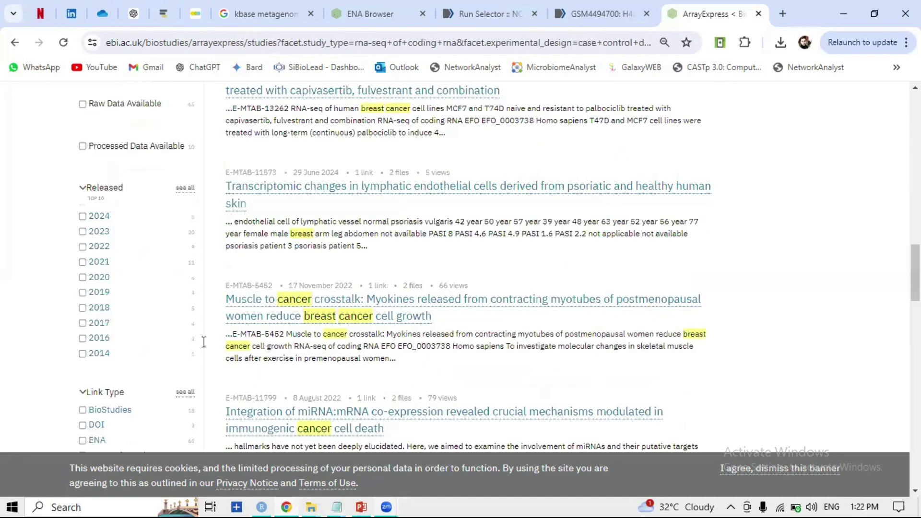
pyautogui.scroll(7, 411, 358)
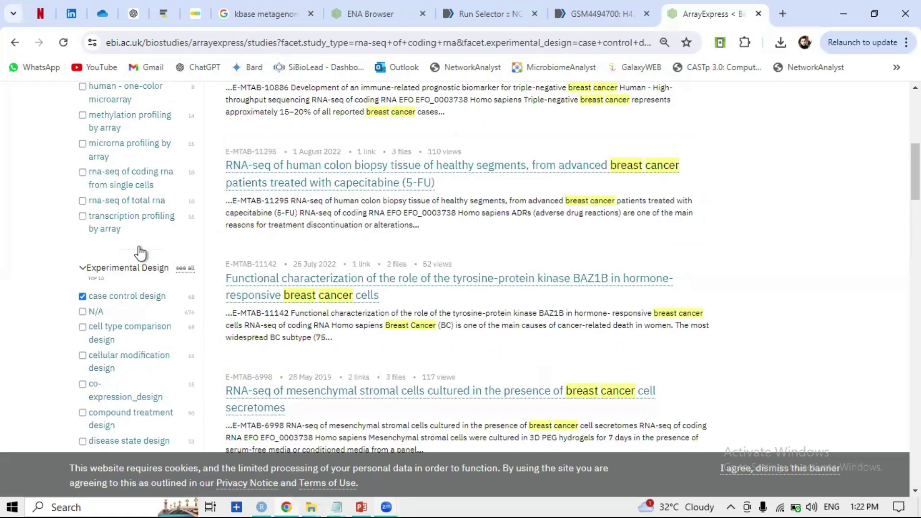
pyautogui.scroll(5, 229, 271)
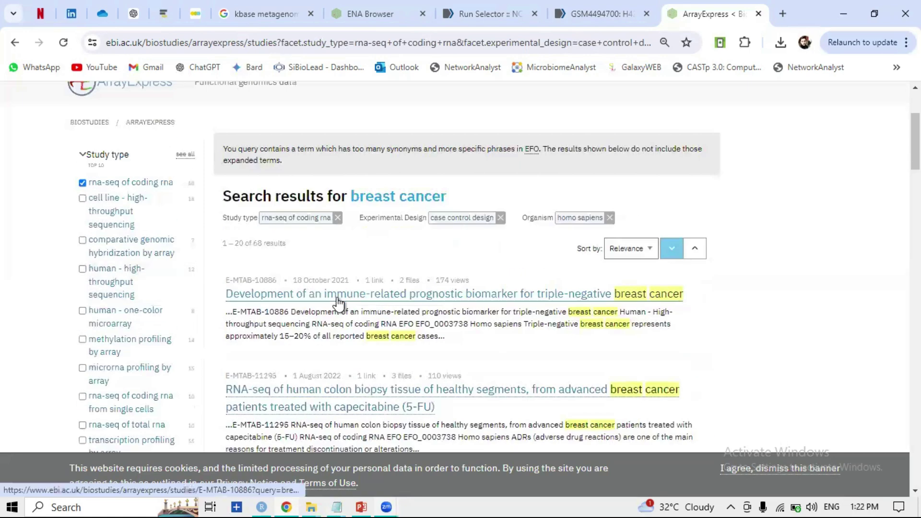
pyautogui.scroll(-2, 523, 329)
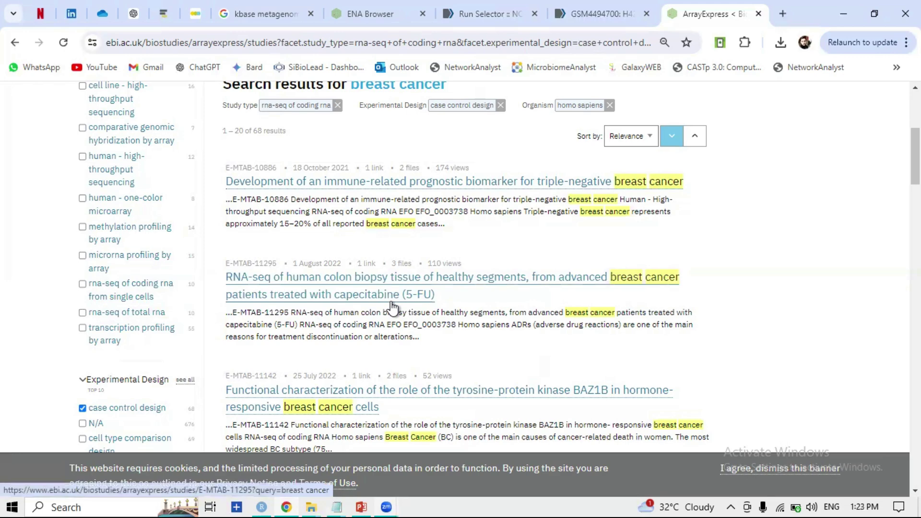
pyautogui.scroll(-1, 393, 307)
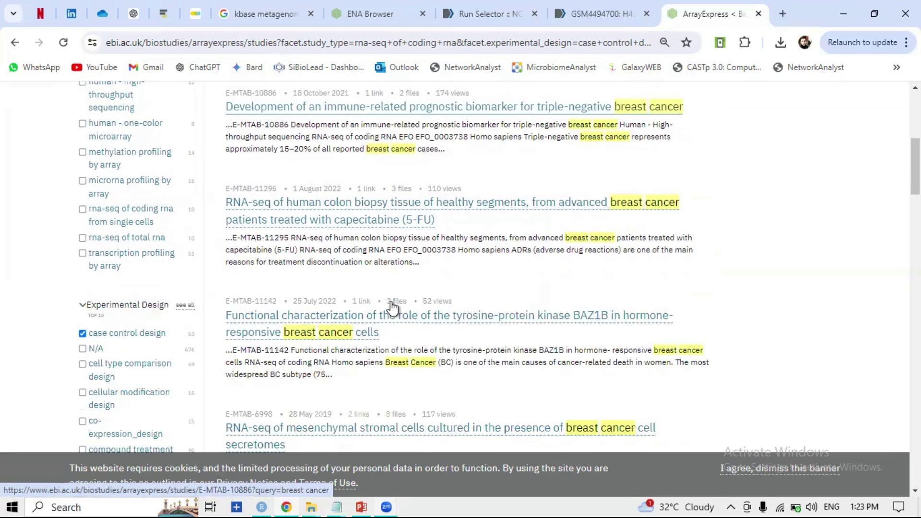
pyautogui.scroll(-1, 390, 301)
pyautogui.scroll(-2, 390, 301)
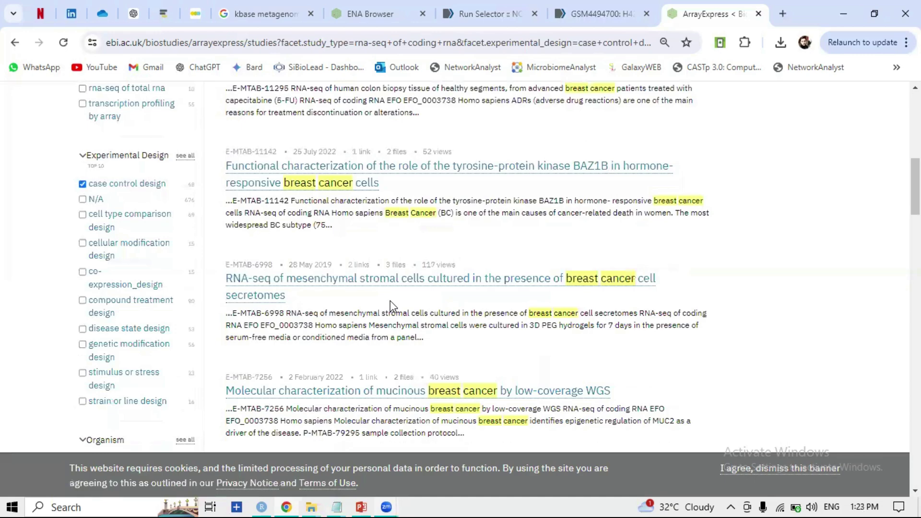
pyautogui.scroll(-6, 390, 301)
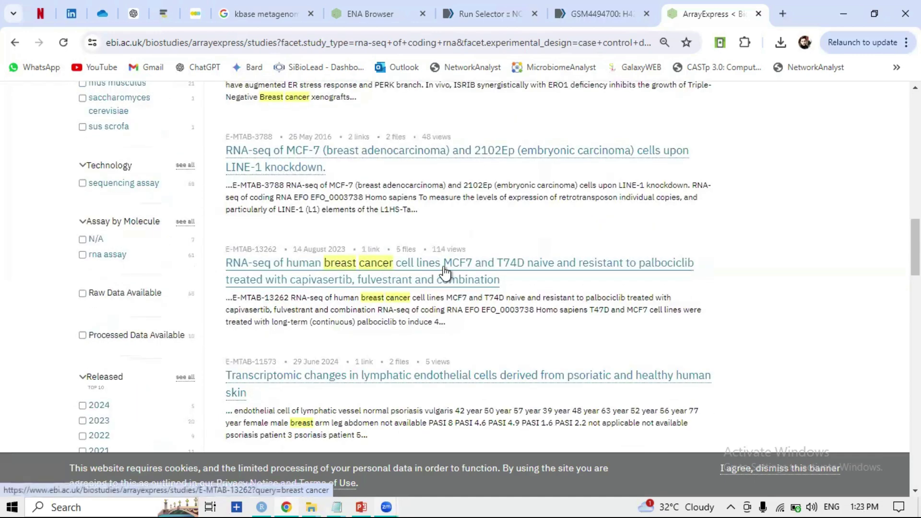
pyautogui.scroll(-6, 445, 271)
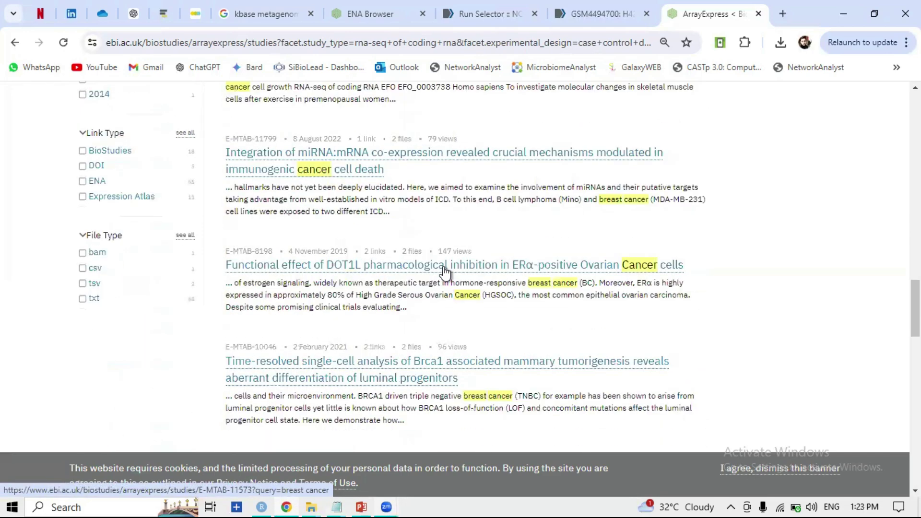
pyautogui.scroll(-2, 437, 275)
pyautogui.scroll(-6, 435, 276)
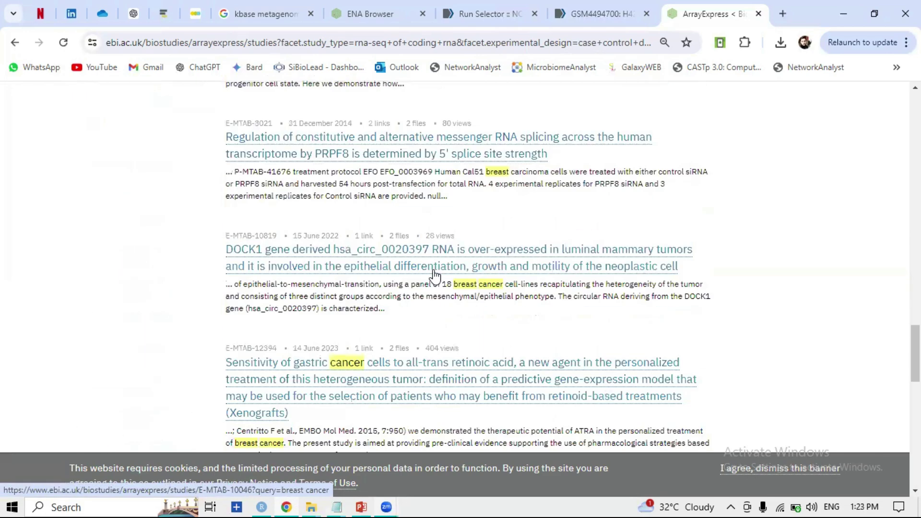
pyautogui.scroll(-4, 435, 275)
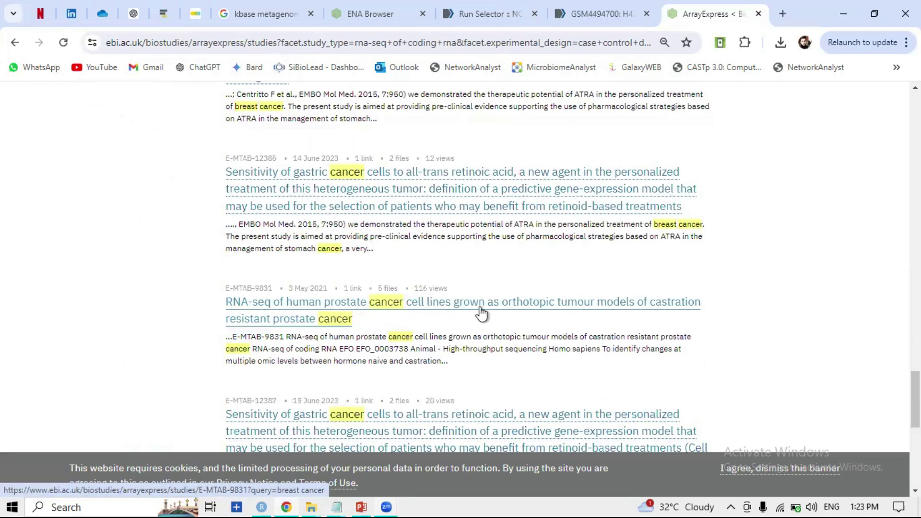
pyautogui.scroll(7, 482, 314)
pyautogui.scroll(15, 482, 314)
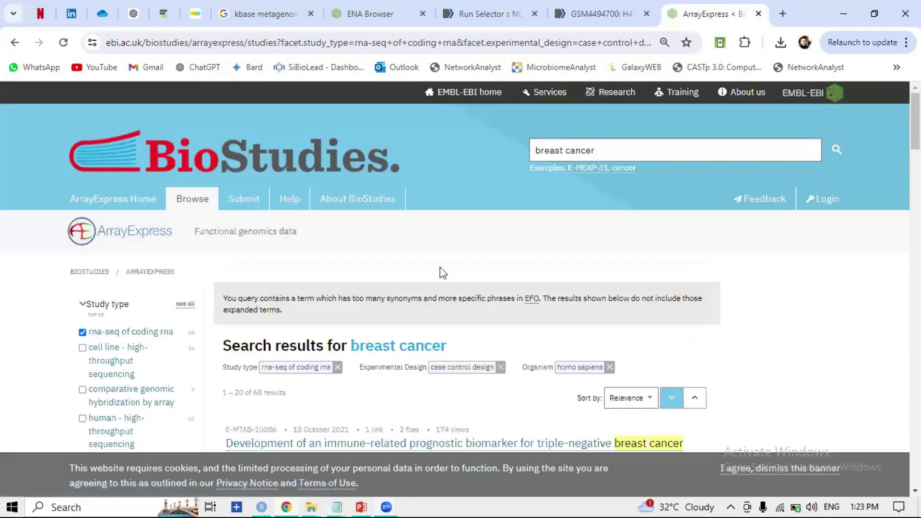
pyautogui.scroll(-1, 442, 273)
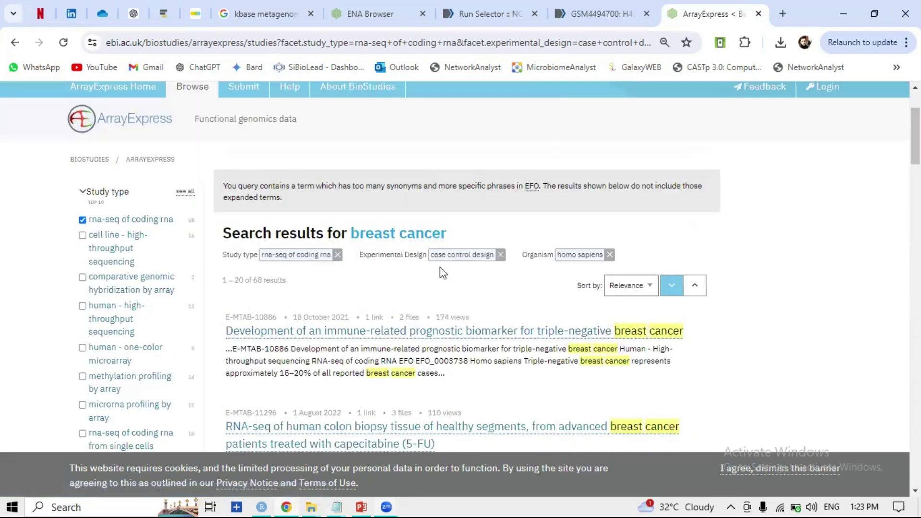
pyautogui.click(500, 255)
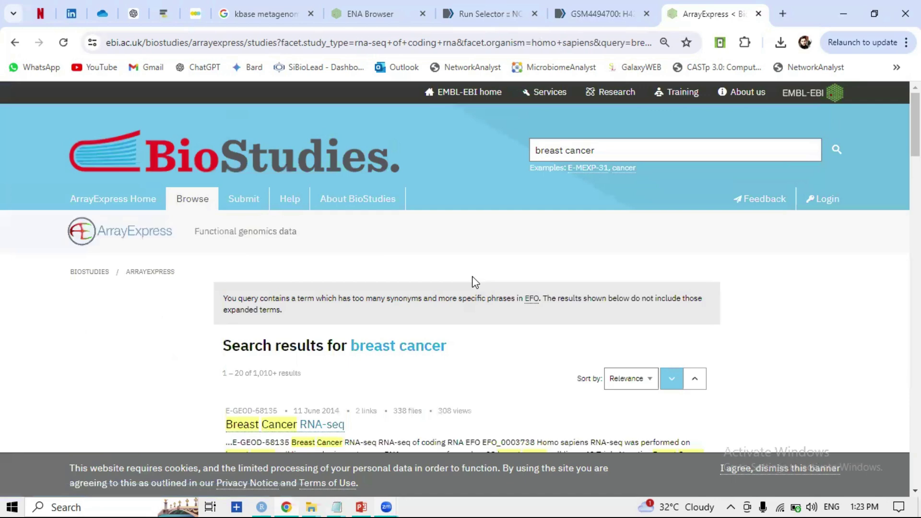
# - Open the E-GEOD-58135 Breast Cancer RNA-seq study from the results
pyautogui.scroll(-1, 472, 279)
pyautogui.scroll(-2, 475, 283)
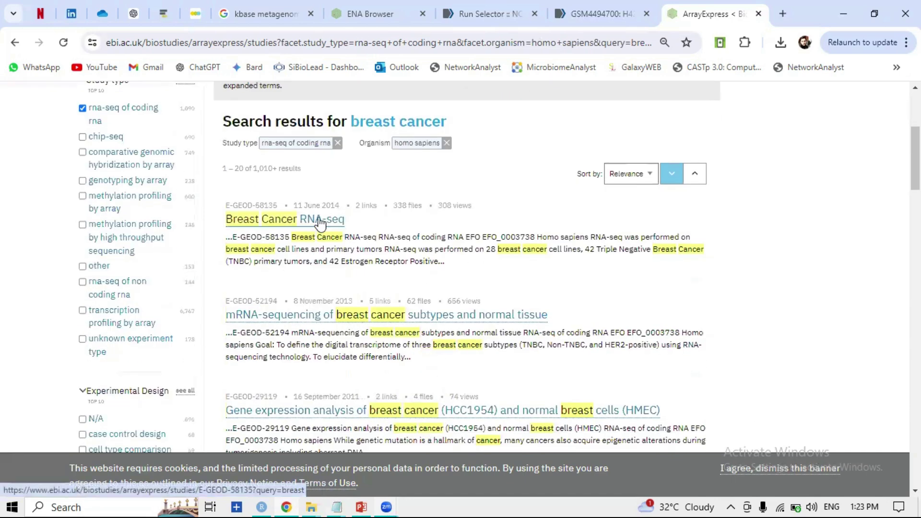
pyautogui.click(320, 220)
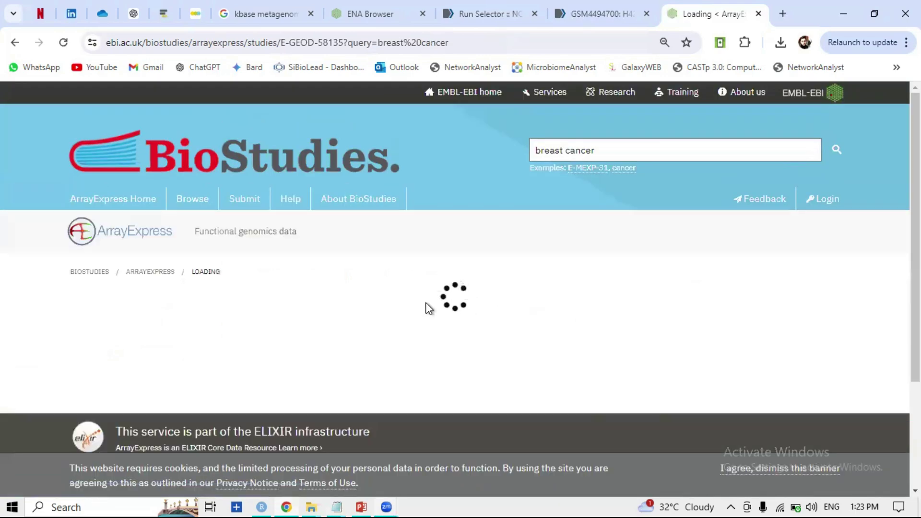
# - Open the study's detailed sample information table in a new tab and switch to it
pyautogui.scroll(-5, 400, 302)
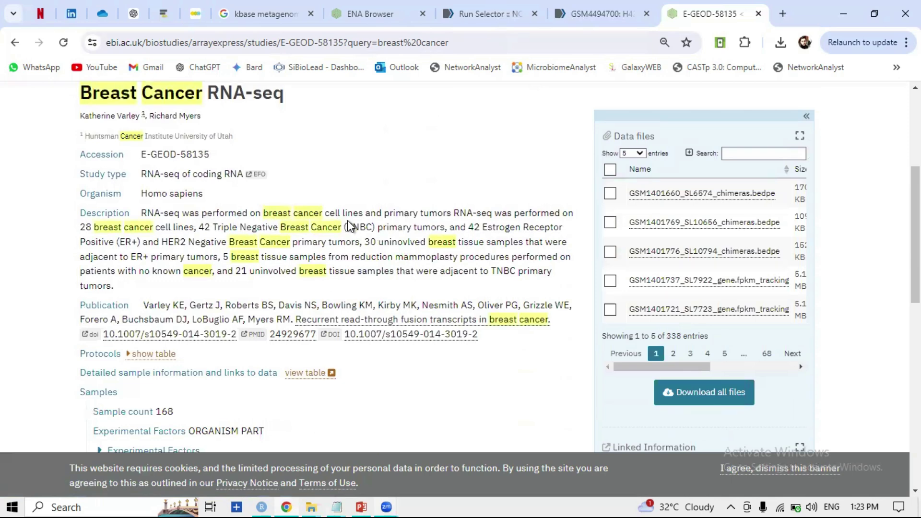
pyautogui.scroll(-2, 503, 240)
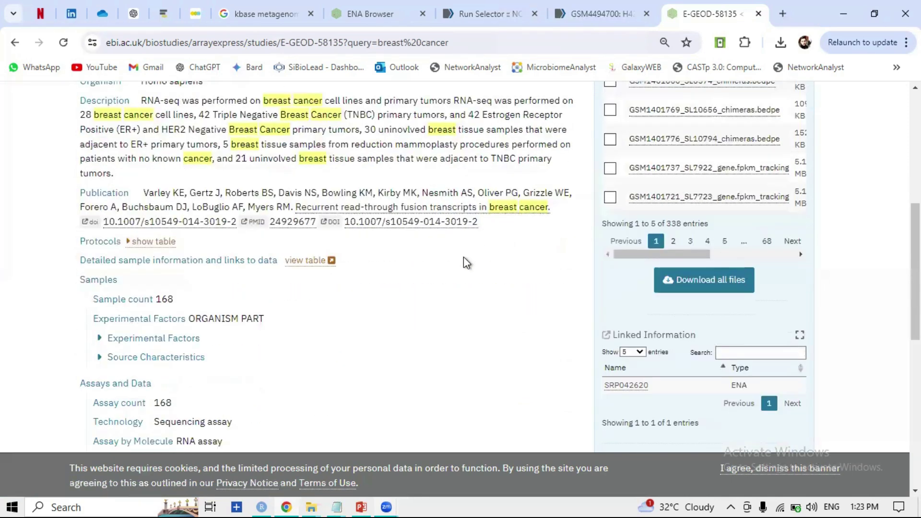
pyautogui.scroll(-2, 344, 276)
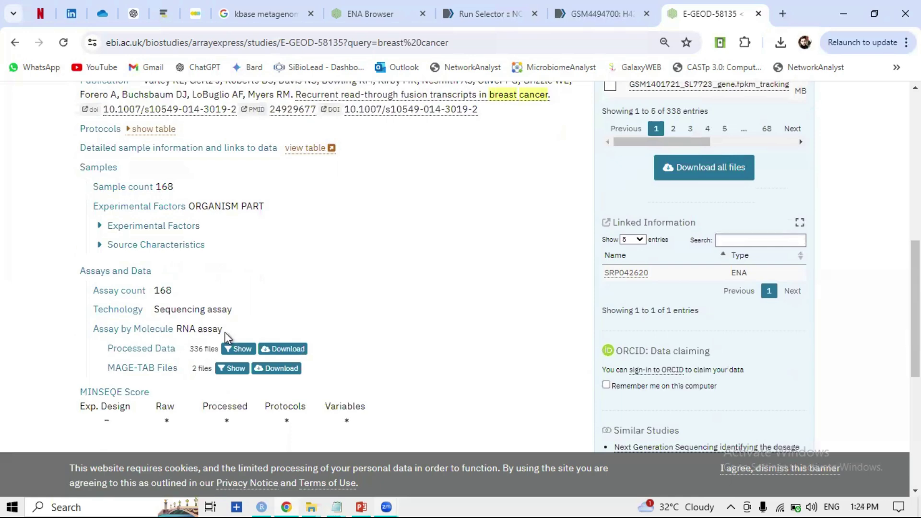
pyautogui.scroll(-3, 458, 335)
pyautogui.scroll(5, 541, 327)
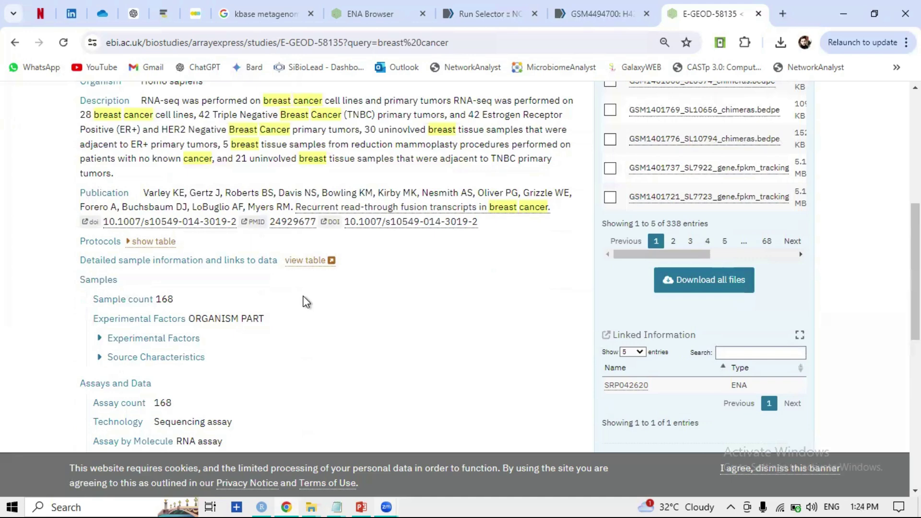
pyautogui.rightClick(313, 260)
pyautogui.click(331, 271)
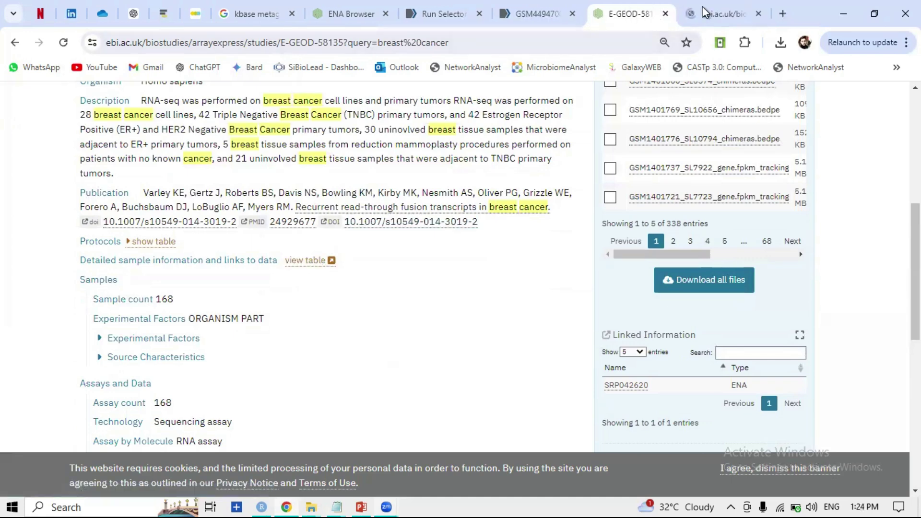
pyautogui.hotkey('ctrl', 'Tab')
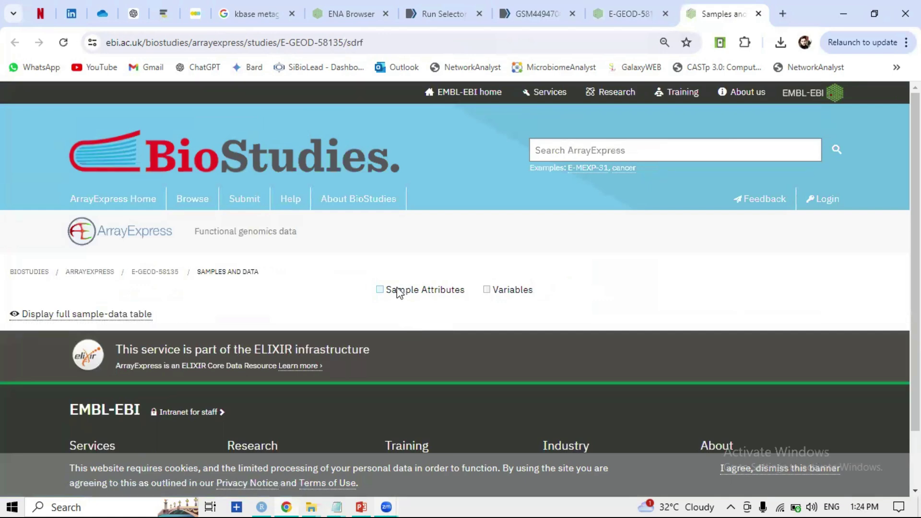
# - Show 500 rows in the E-GEOD-58135 sample table and scroll through its sample types
pyautogui.scroll(-2, 374, 346)
pyautogui.scroll(-2, 376, 355)
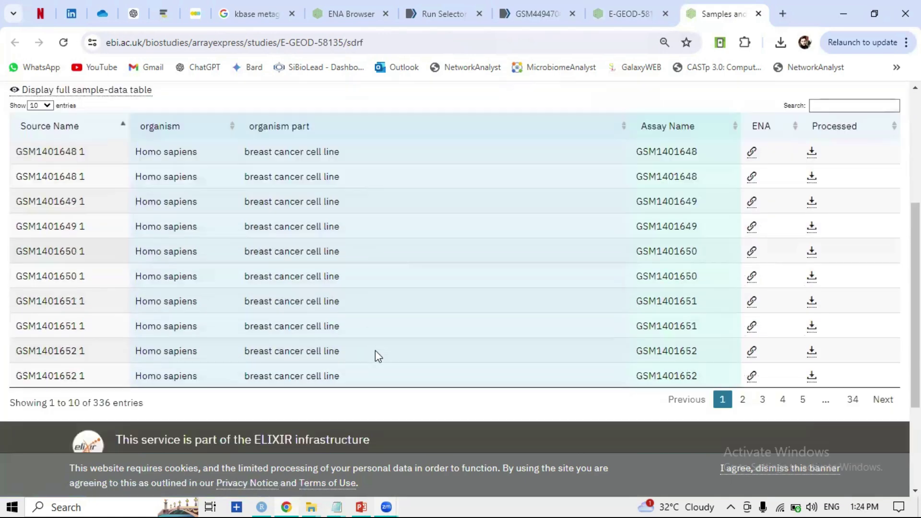
pyautogui.click(44, 106)
pyautogui.click(35, 173)
pyautogui.scroll(-20, 520, 367)
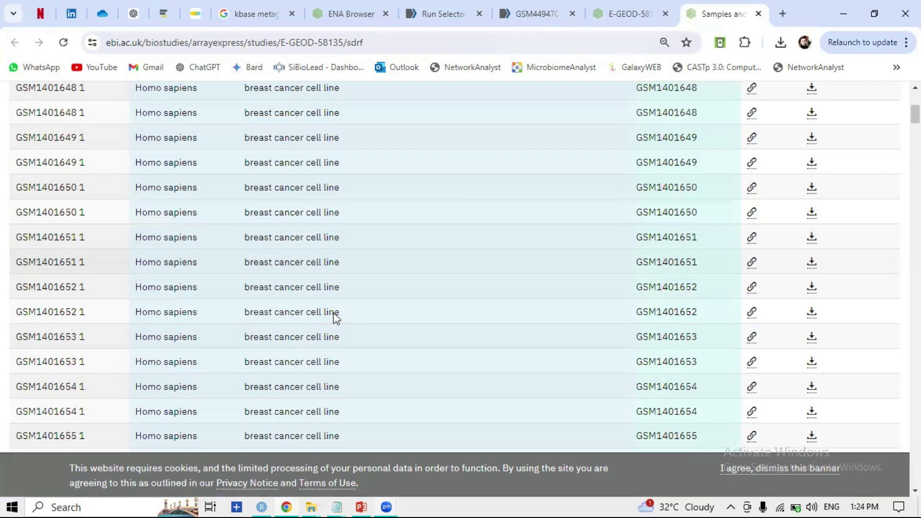
pyautogui.scroll(4, 377, 342)
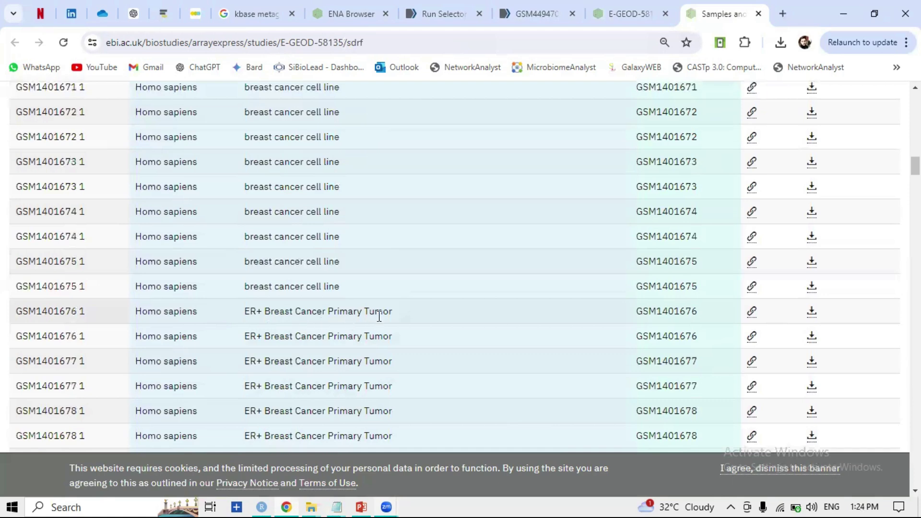
pyautogui.scroll(-20, 355, 317)
pyautogui.scroll(-17, 379, 319)
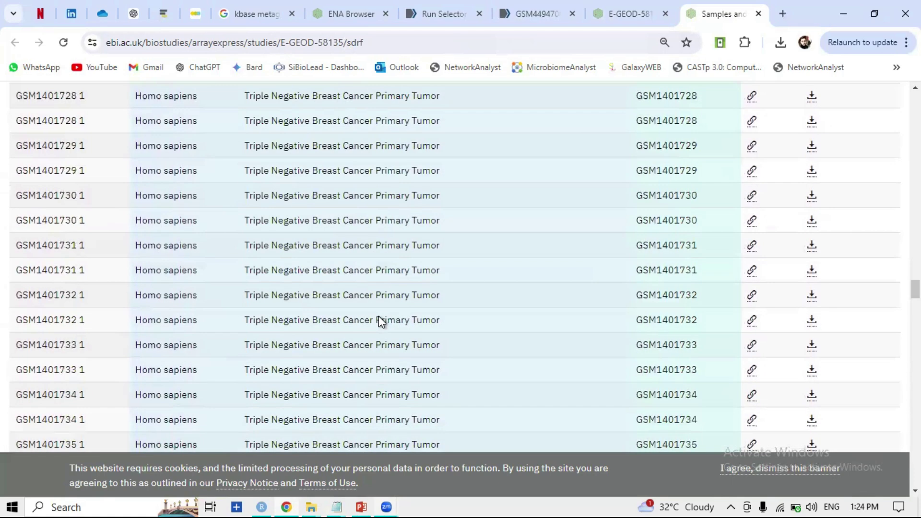
pyautogui.scroll(5, 243, 333)
pyautogui.scroll(-15, 424, 330)
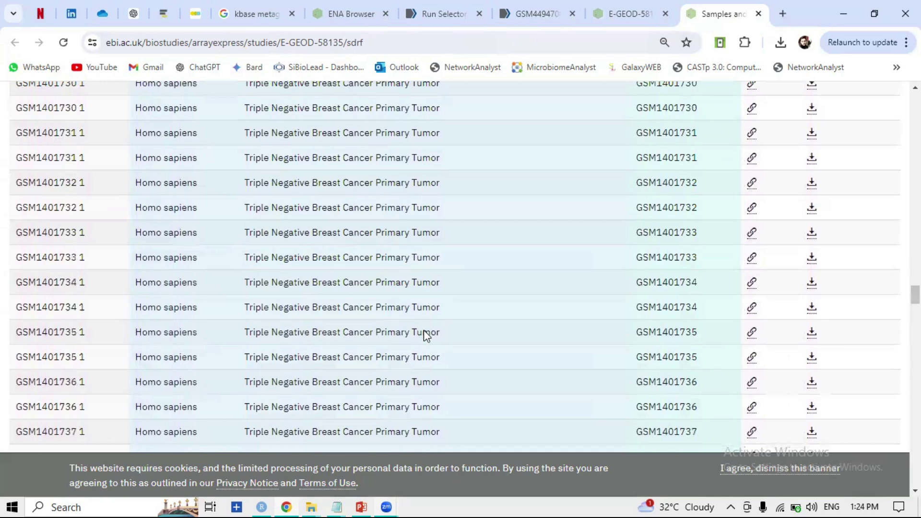
pyautogui.scroll(-9, 425, 331)
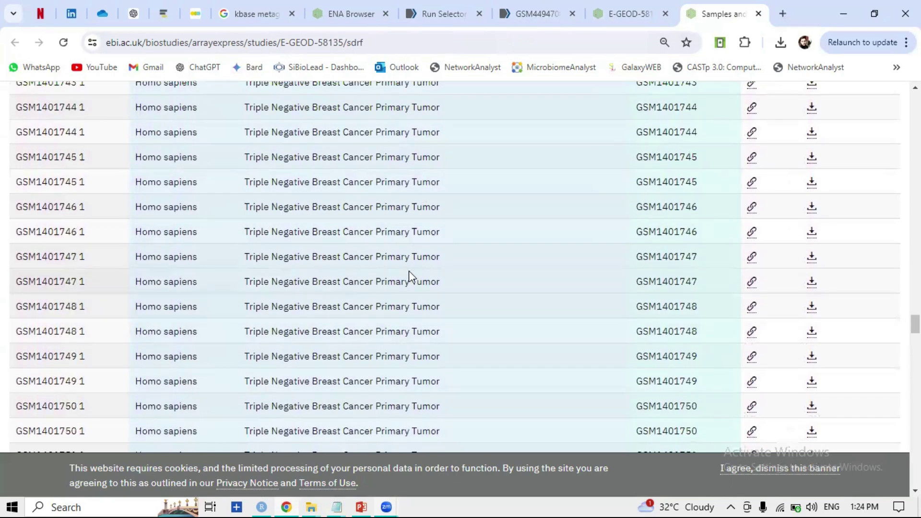
pyautogui.scroll(-20, 432, 268)
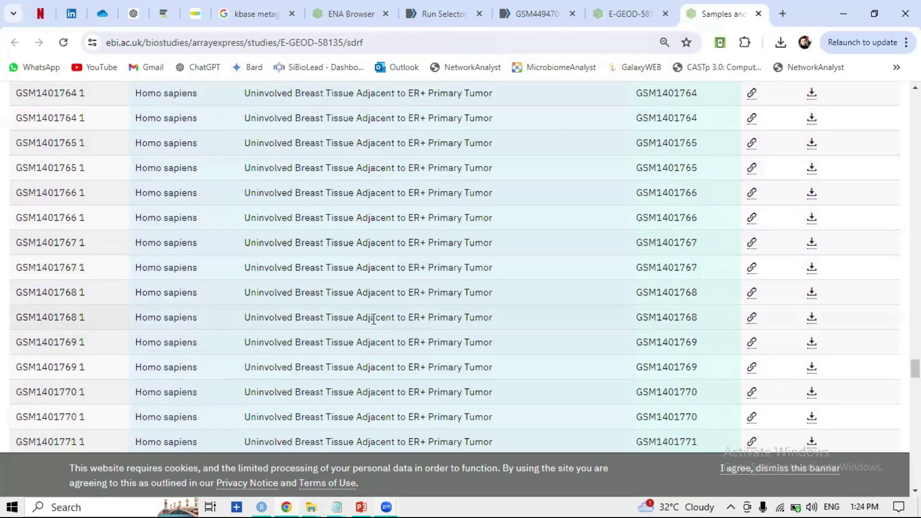
# - Finish reviewing samples, return to the E-GEOD-58135 study overview, then bring up the lecture slides
pyautogui.moveTo(248, 318); pyautogui.dragTo(498, 329)
pyautogui.scroll(-15, 449, 318)
pyautogui.scroll(-18, 440, 330)
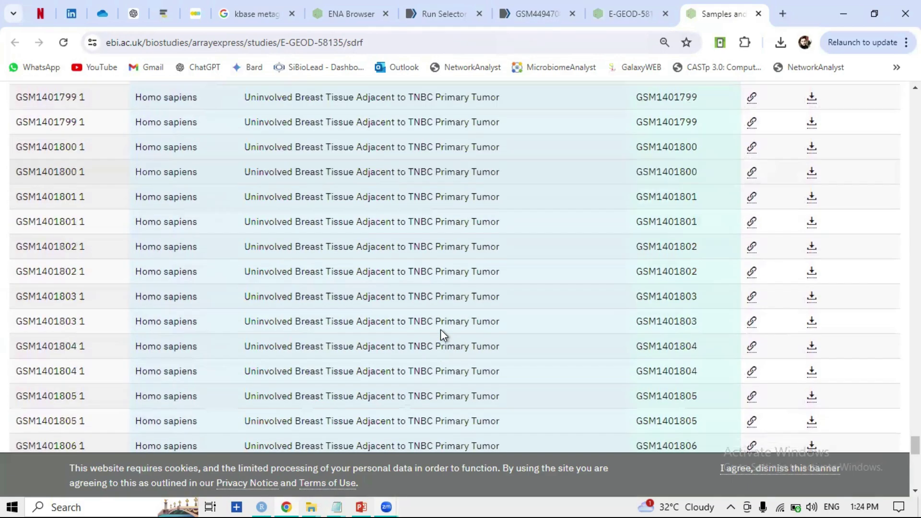
pyautogui.scroll(5, 441, 331)
pyautogui.scroll(20, 347, 301)
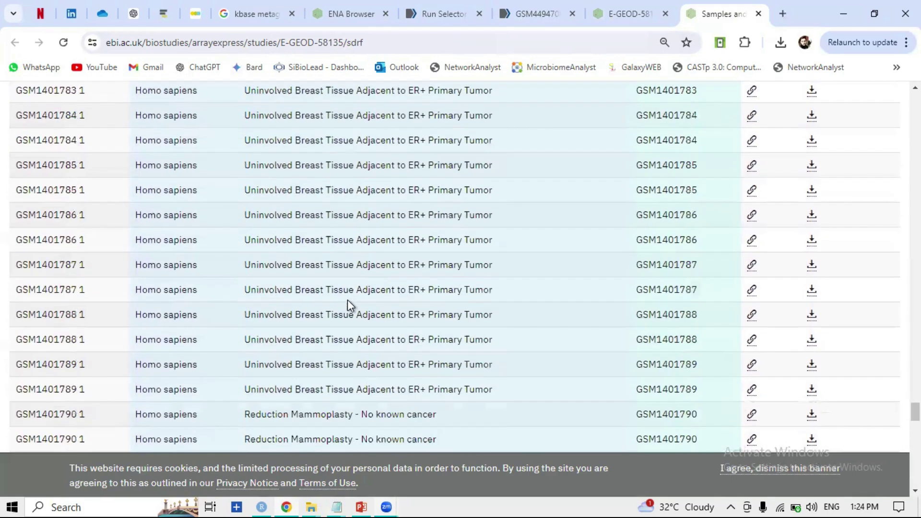
pyautogui.scroll(20, 349, 302)
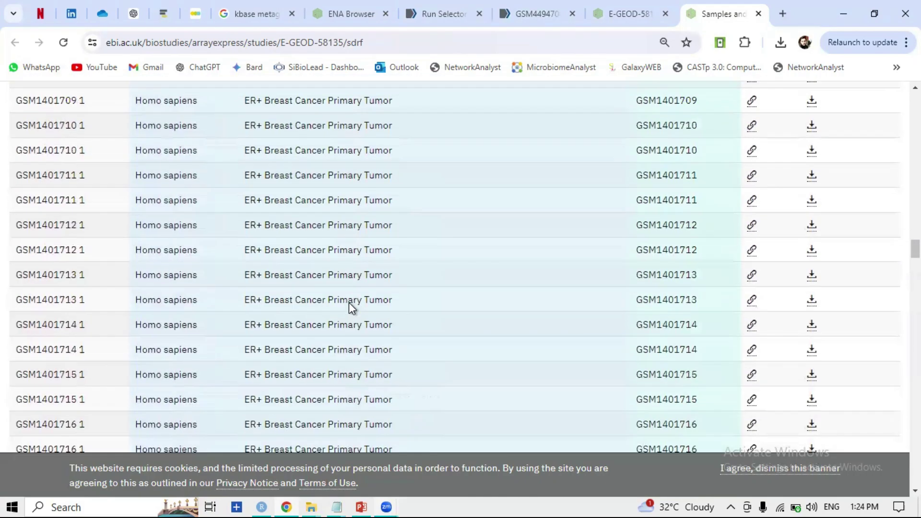
pyautogui.scroll(11, 302, 272)
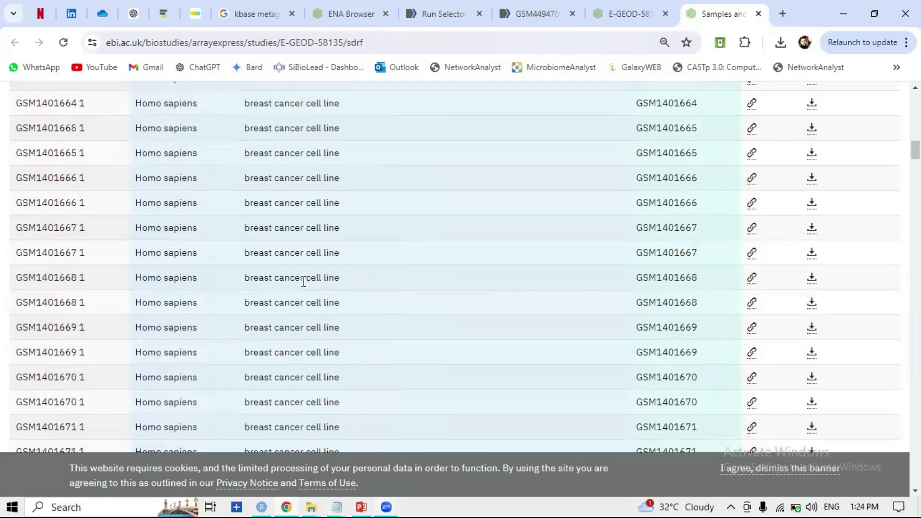
pyautogui.scroll(-13, 304, 282)
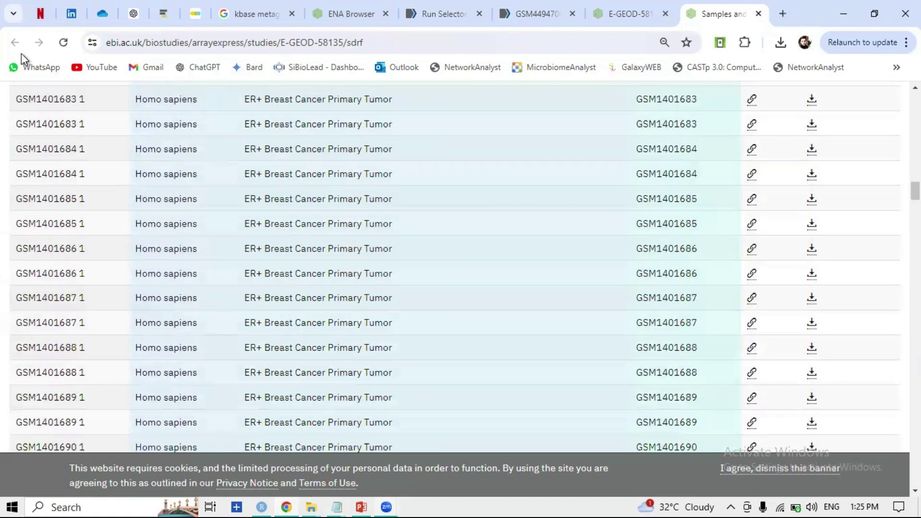
pyautogui.click(638, 11)
pyautogui.scroll(5, 459, 318)
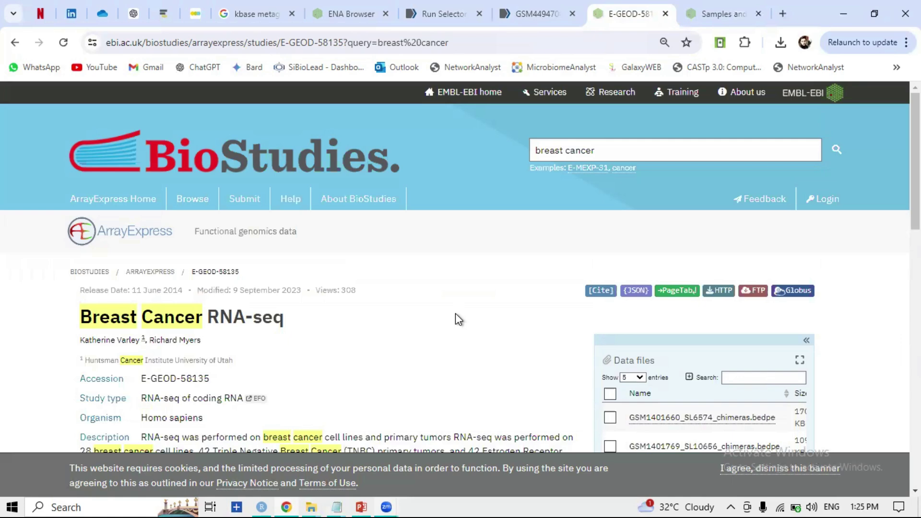
pyautogui.click(362, 502)
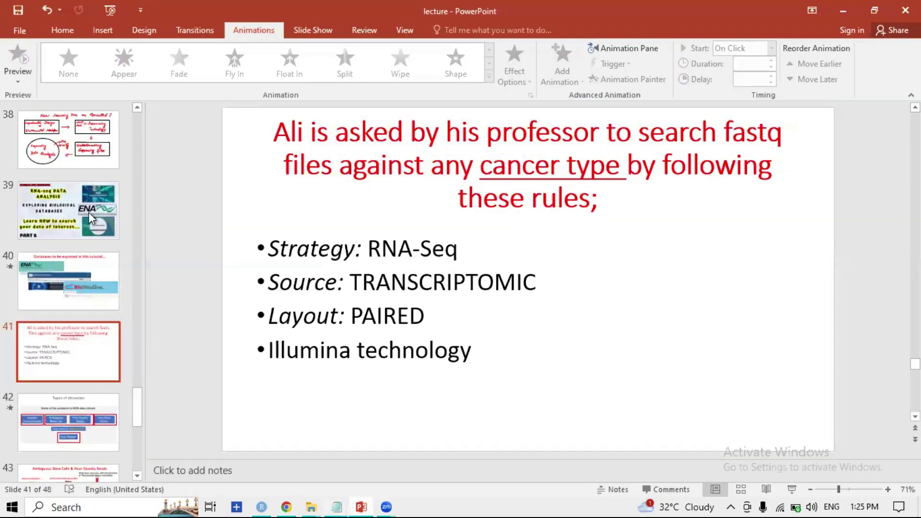
pyautogui.click(80, 192)
pyautogui.click(792, 489)
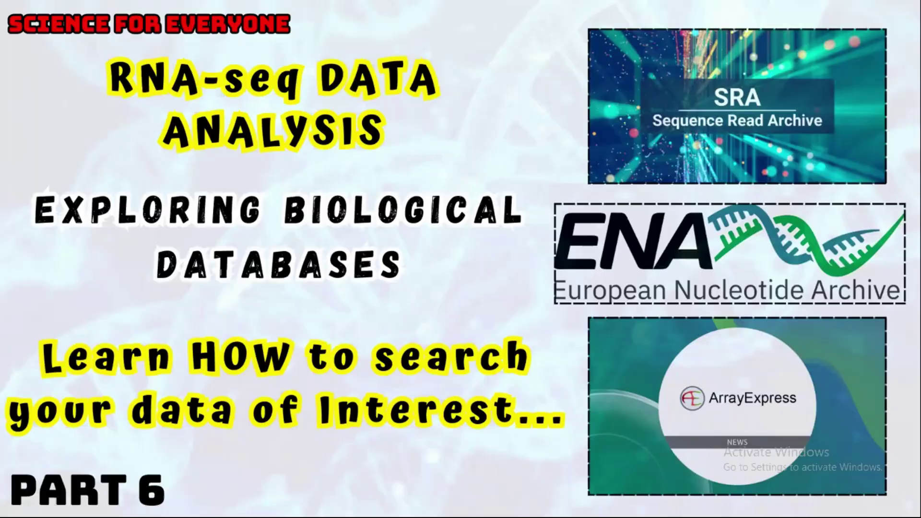
pyautogui.press('Escape')
pyautogui.hotkey('alt', 'Tab')
# - Review the Run Selector's 18-run table, then present the lecture's Part 6 title slide
pyautogui.click(545, 5)
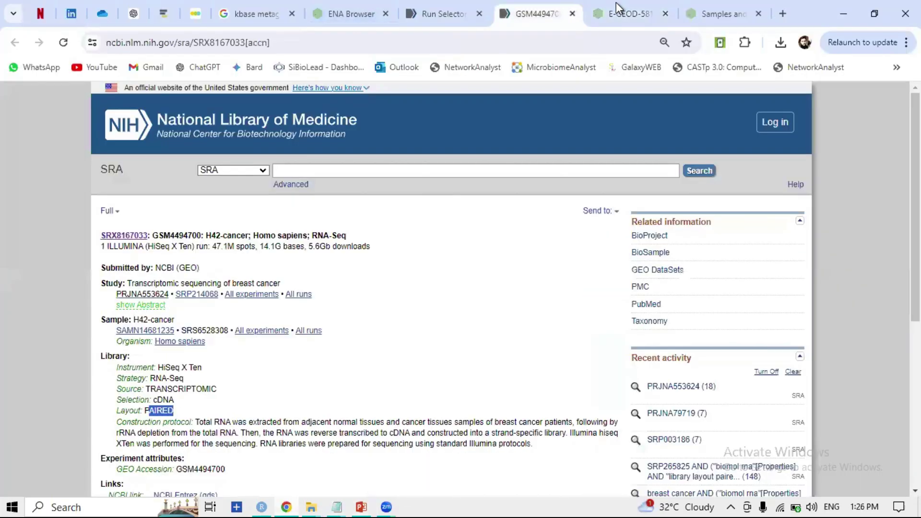
pyautogui.click(463, 8)
pyautogui.scroll(-10, 414, 327)
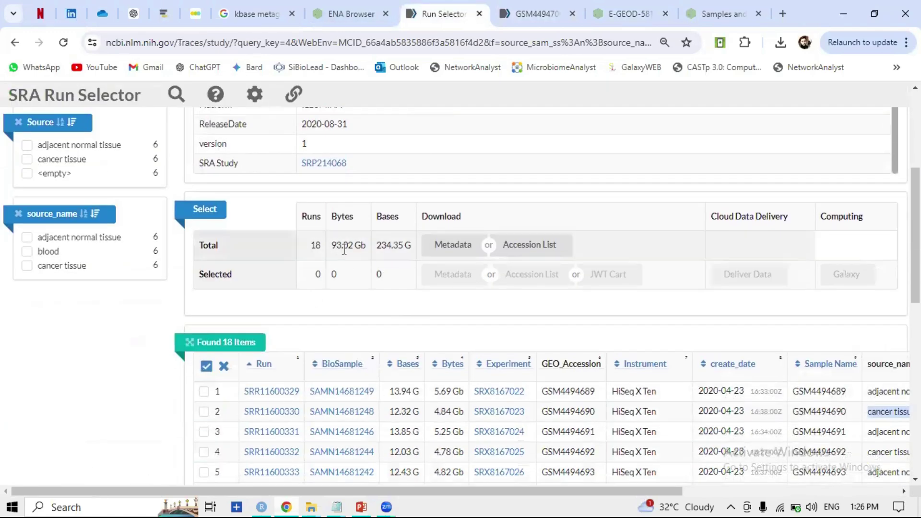
pyautogui.scroll(-2, 211, 287)
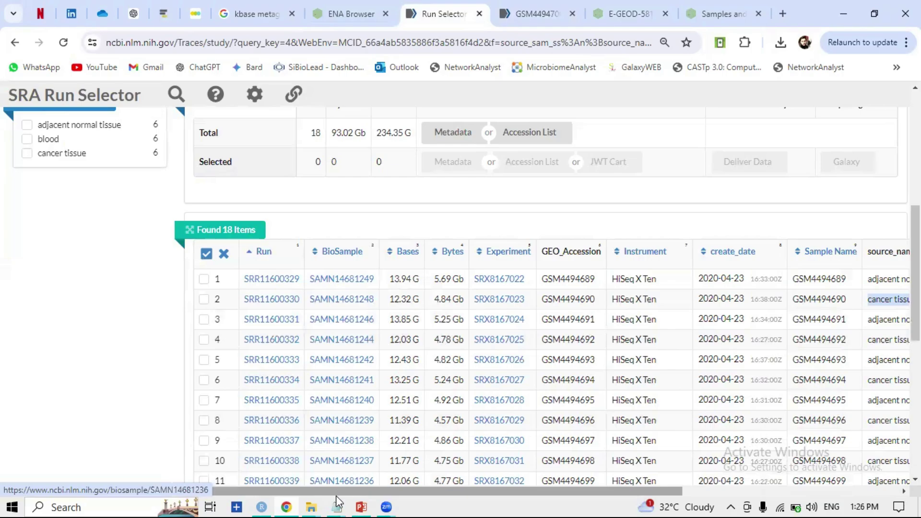
pyautogui.click(361, 507)
pyautogui.click(788, 493)
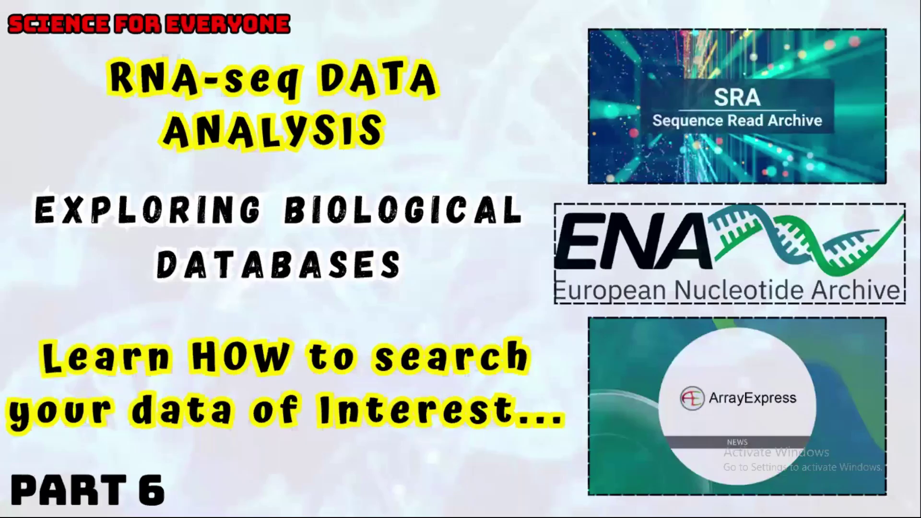